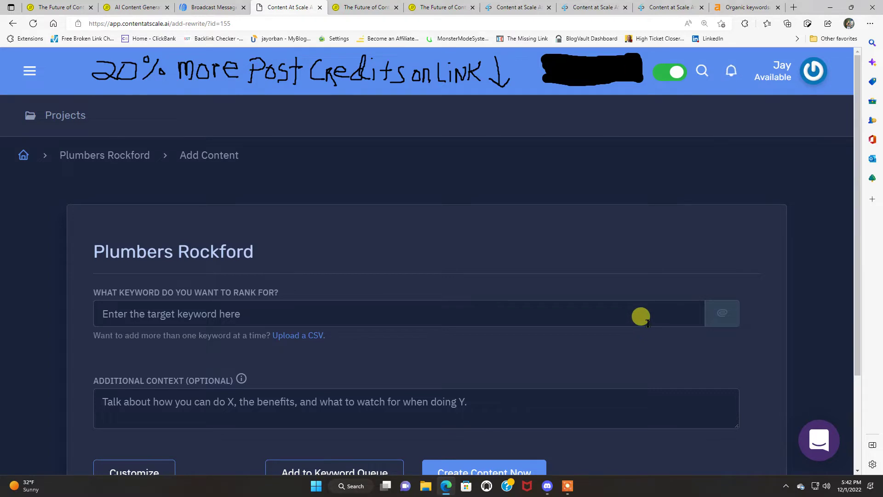
# Step: Look over the new-post form, clicking the target keyword field and dismissing its autofill suggestions
pyautogui.scroll(-2, 643, 317)
pyautogui.scroll(2, 650, 337)
pyautogui.scroll(-3, 648, 340)
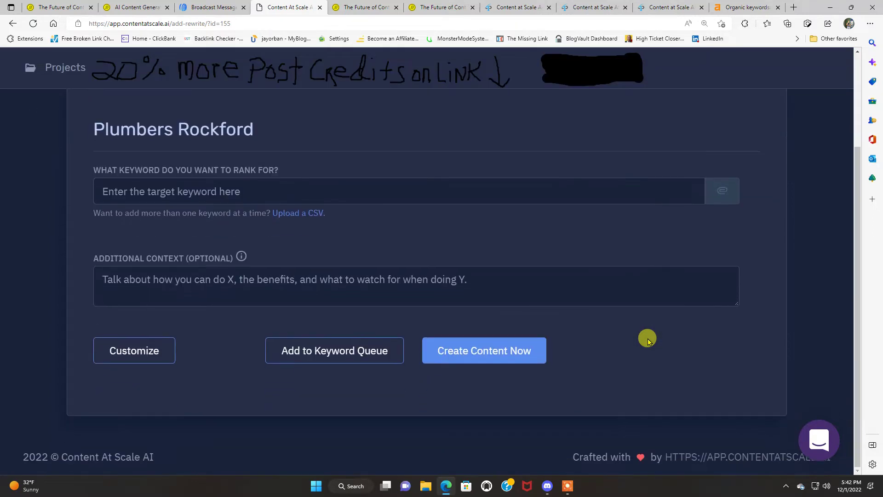
pyautogui.scroll(3, 648, 340)
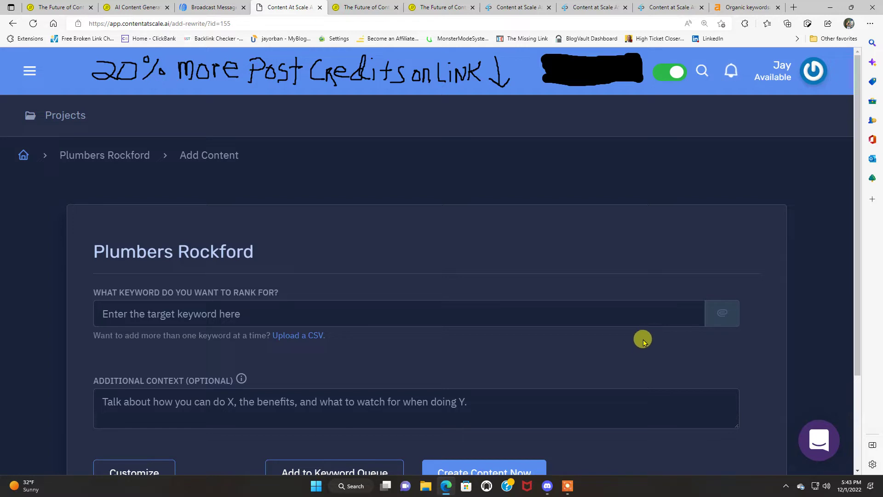
pyautogui.scroll(-2, 641, 339)
pyautogui.scroll(2, 641, 339)
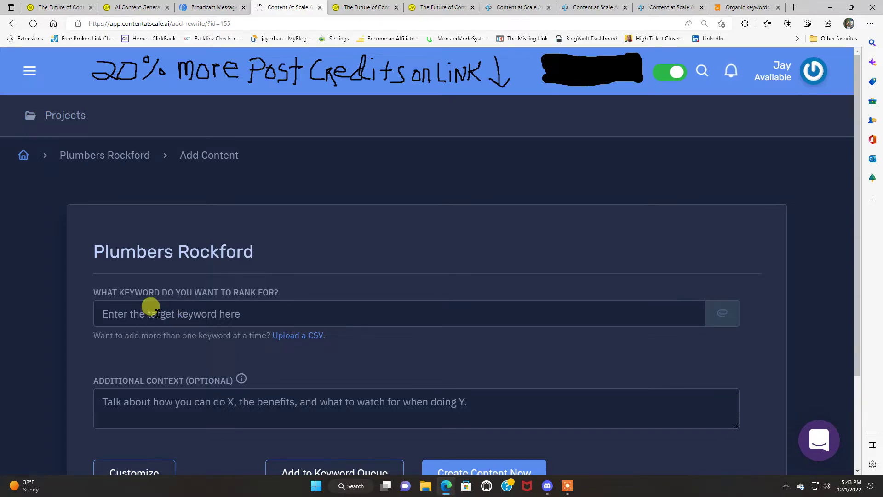
pyautogui.click(157, 313)
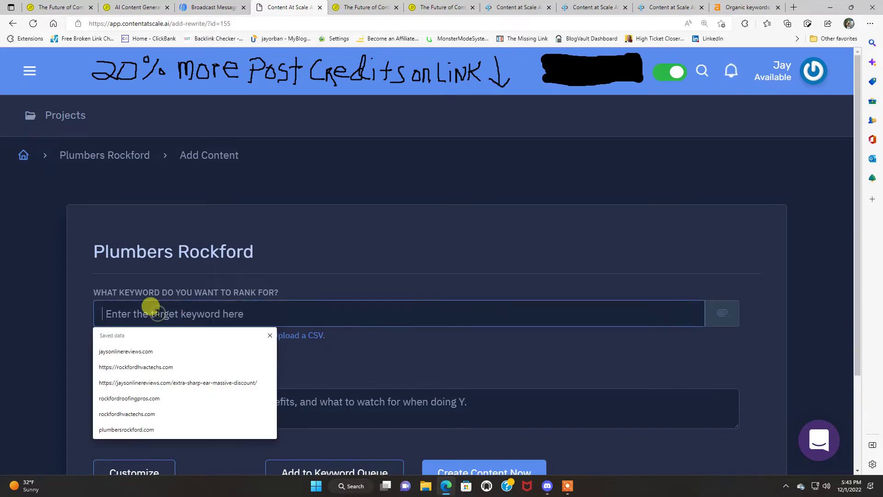
pyautogui.click(409, 365)
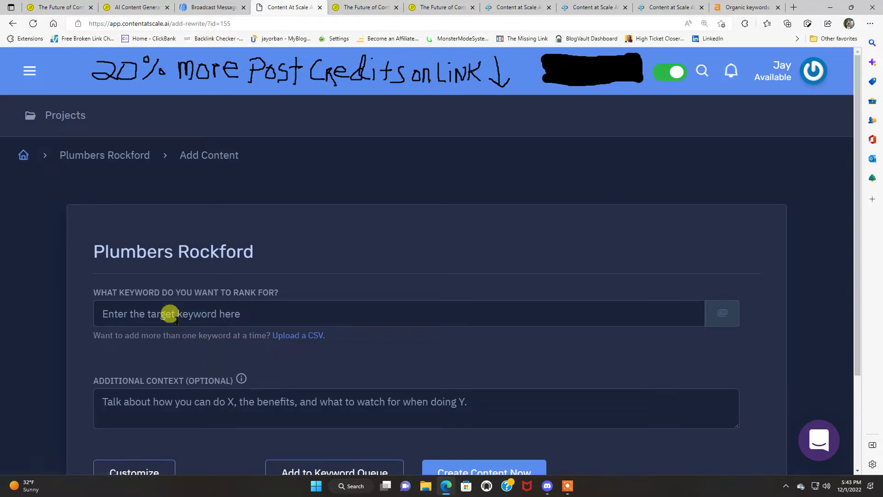
pyautogui.scroll(-3, 470, 348)
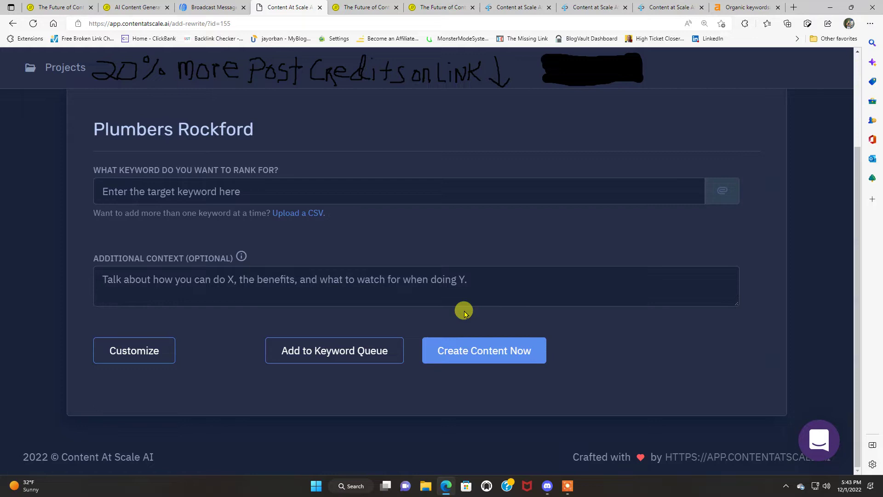
pyautogui.moveTo(241, 257)
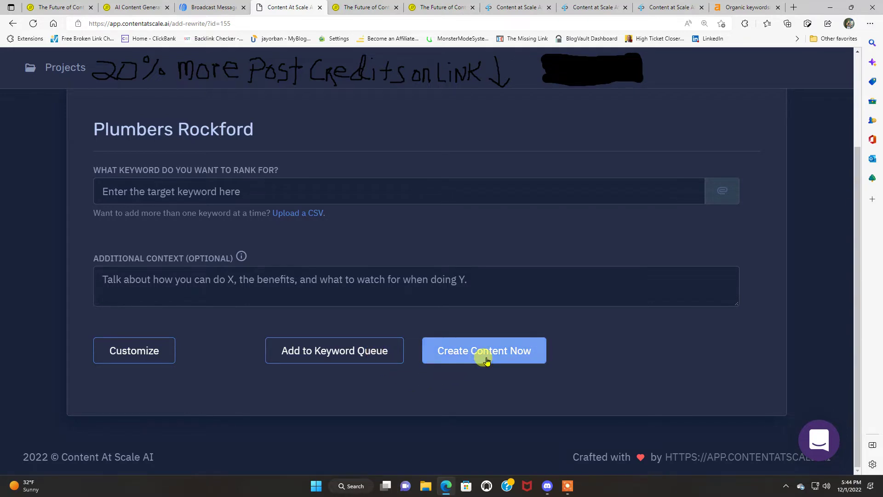
pyautogui.scroll(3, 536, 409)
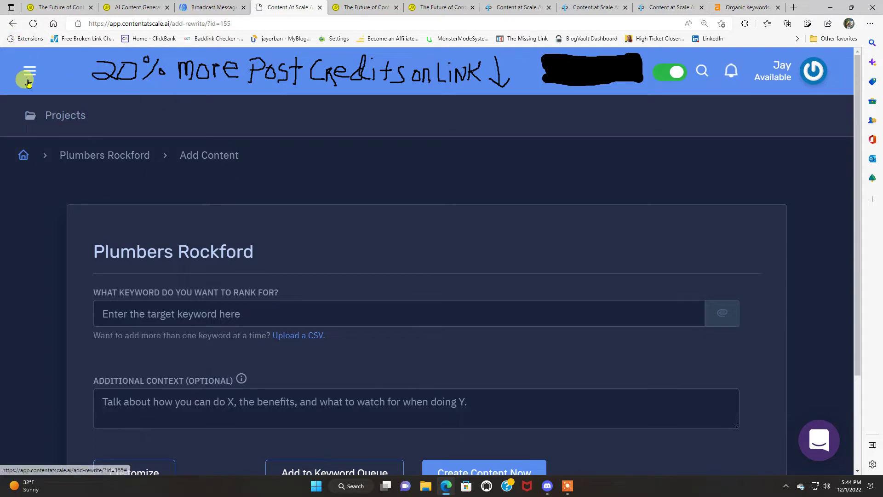
# Step: Go to Projects, open Plumbers Rockford and scroll to its three completed posts
pyautogui.click(73, 120)
pyautogui.scroll(-1, 642, 345)
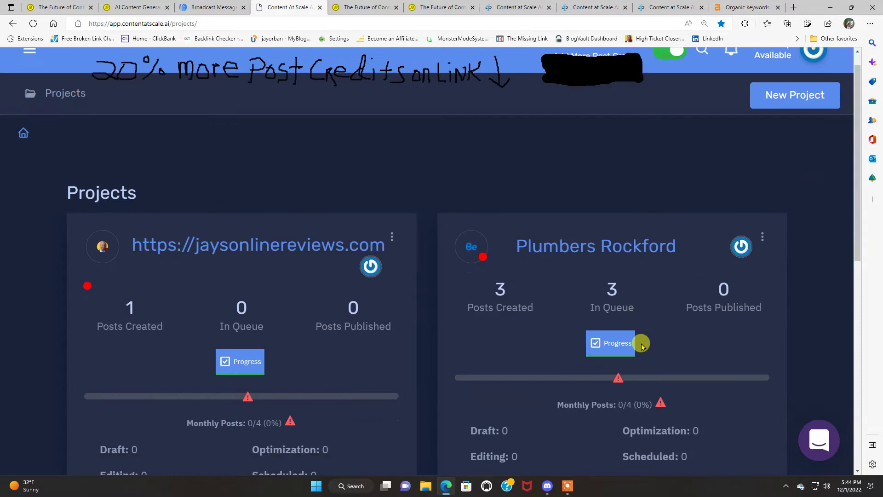
pyautogui.scroll(-1, 642, 346)
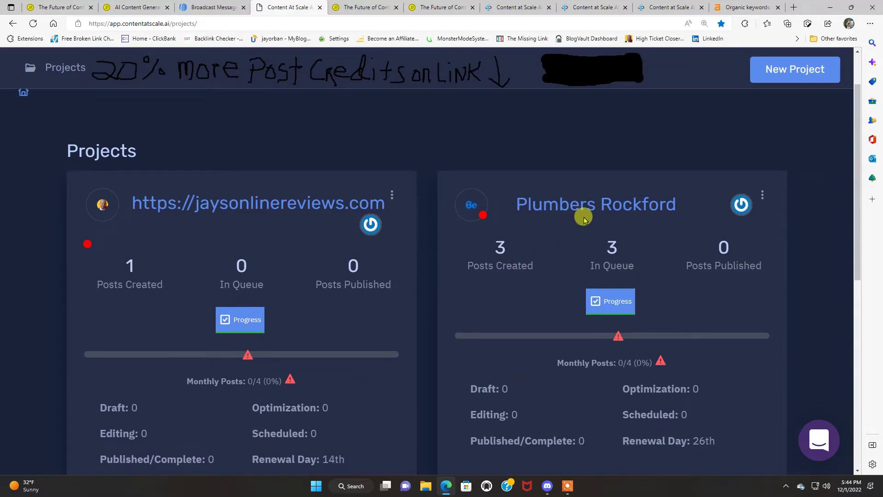
pyautogui.click(595, 204)
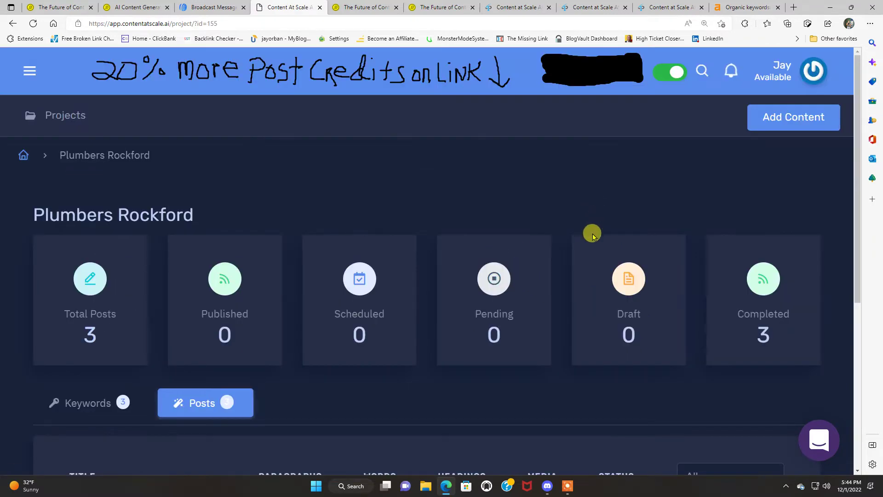
pyautogui.scroll(-6, 616, 283)
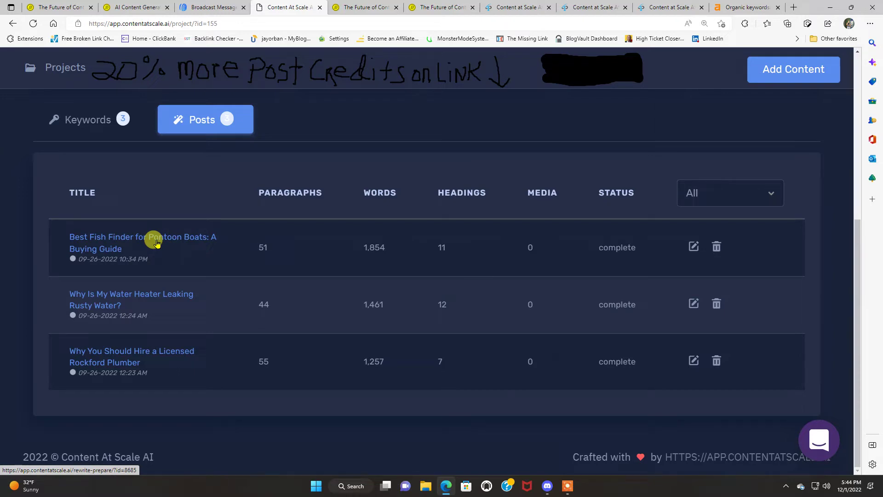
# Step: Open 'Best Fish Finder for Pontoon Boats: A Buying Guide' and review its 1854-word optimization stats
pyautogui.click(156, 242)
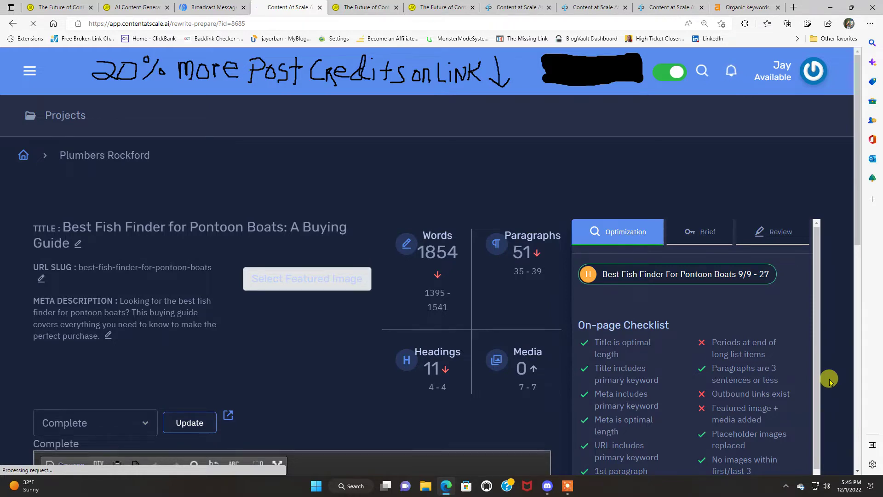
pyautogui.scroll(-3, 828, 380)
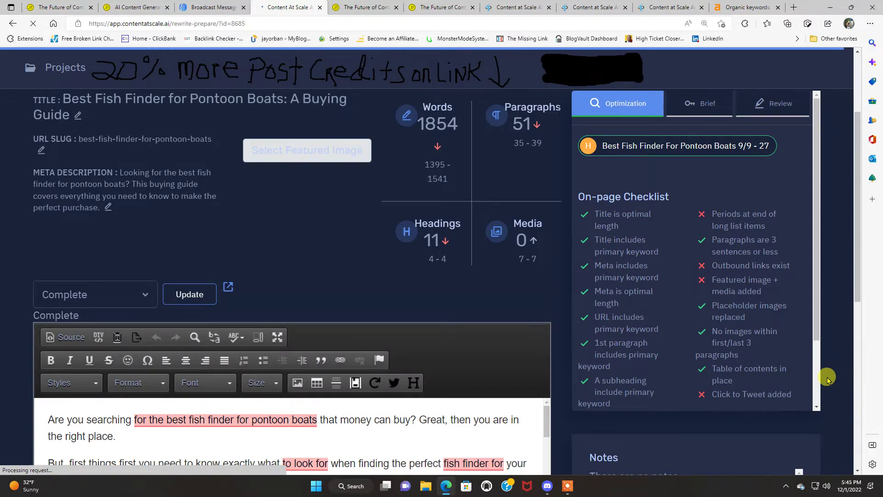
pyautogui.scroll(3, 404, 325)
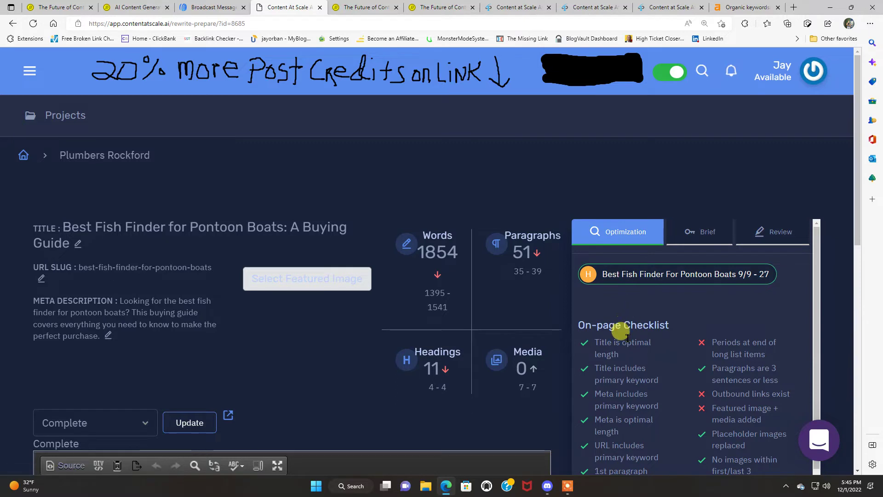
# Step: Check the Brief, then the Review scan showing 104 of 1952 words matched (3%)
pyautogui.click(719, 236)
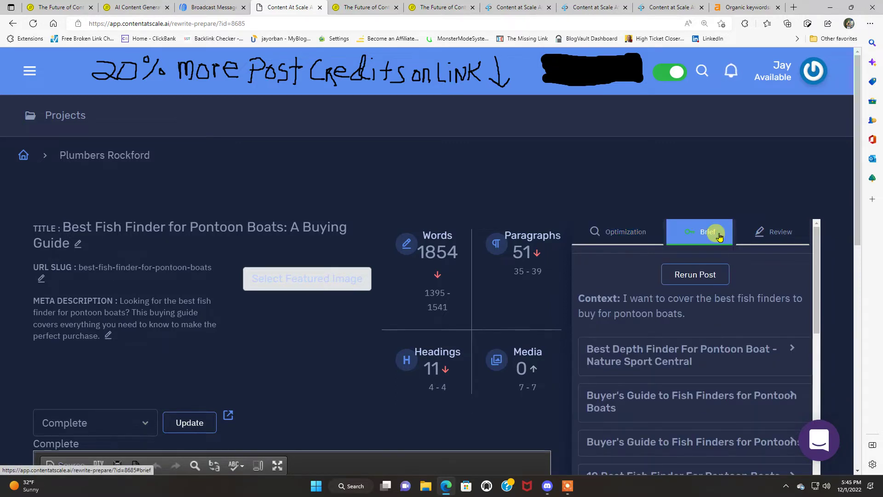
pyautogui.click(771, 235)
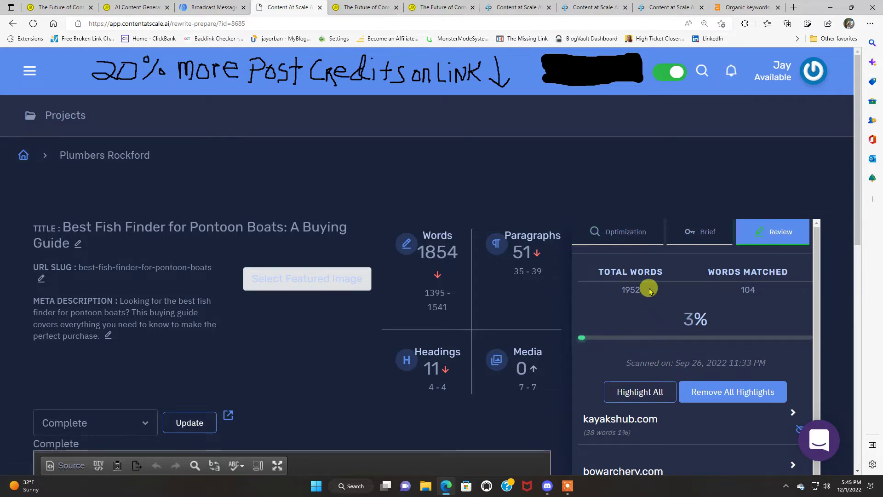
pyautogui.click(636, 242)
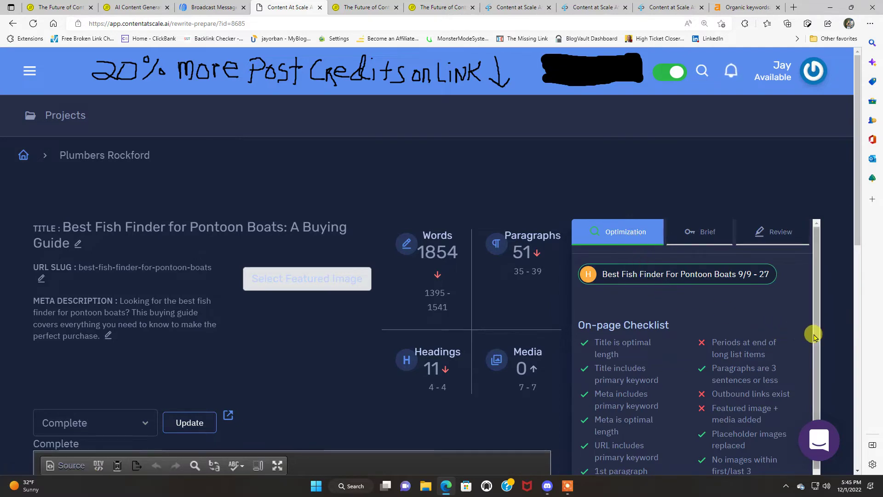
pyautogui.scroll(-3, 813, 336)
pyautogui.scroll(-3, 828, 335)
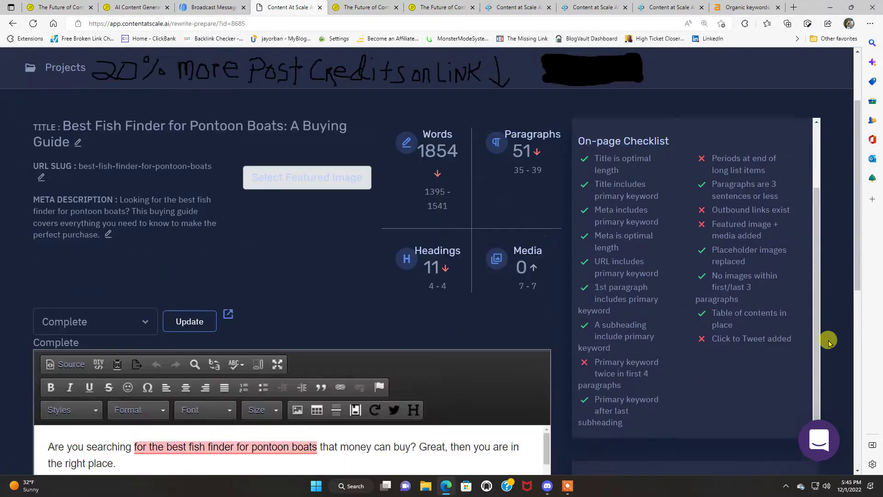
pyautogui.scroll(-1, 827, 341)
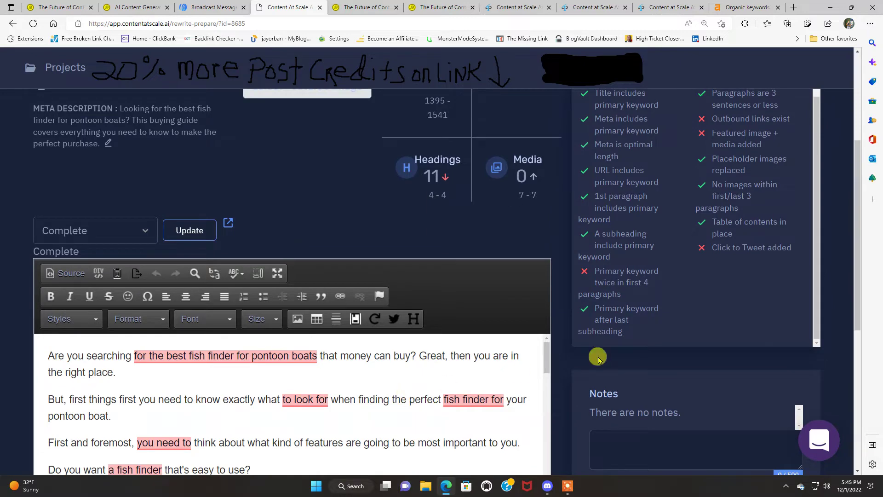
pyautogui.scroll(5, 694, 318)
pyautogui.scroll(3, 834, 345)
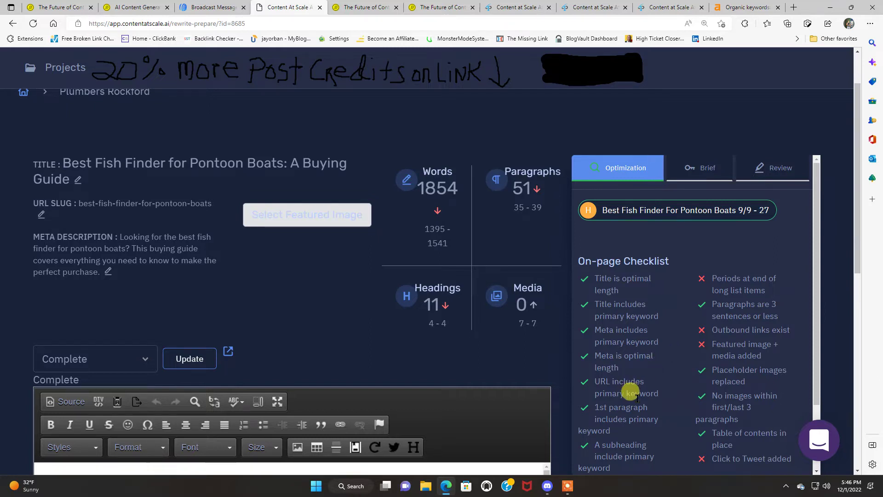
pyautogui.scroll(-2, 678, 403)
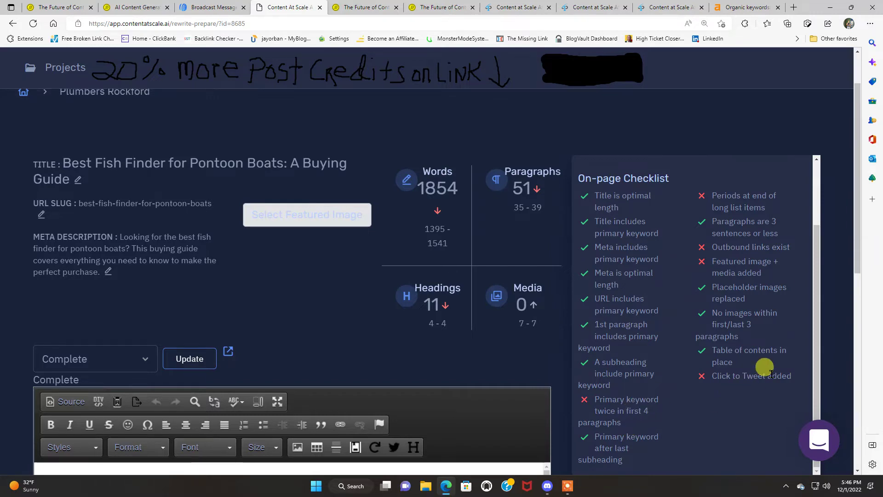
pyautogui.scroll(-3, 843, 349)
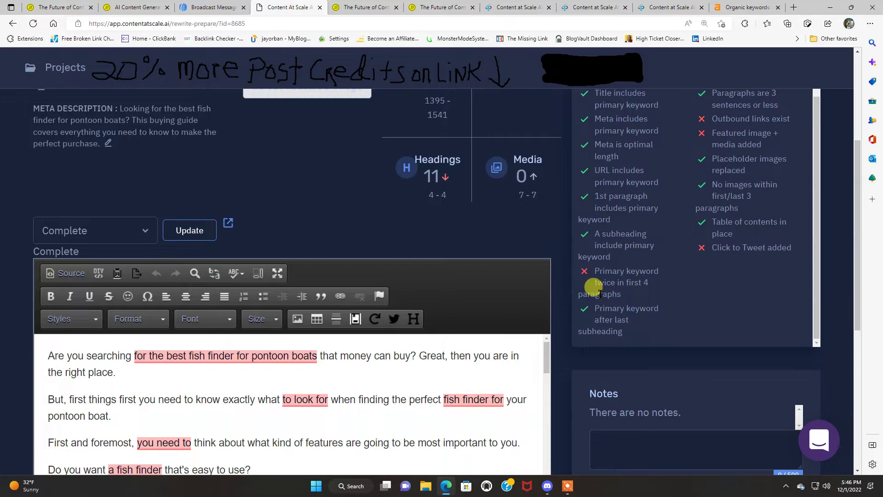
pyautogui.scroll(3, 735, 354)
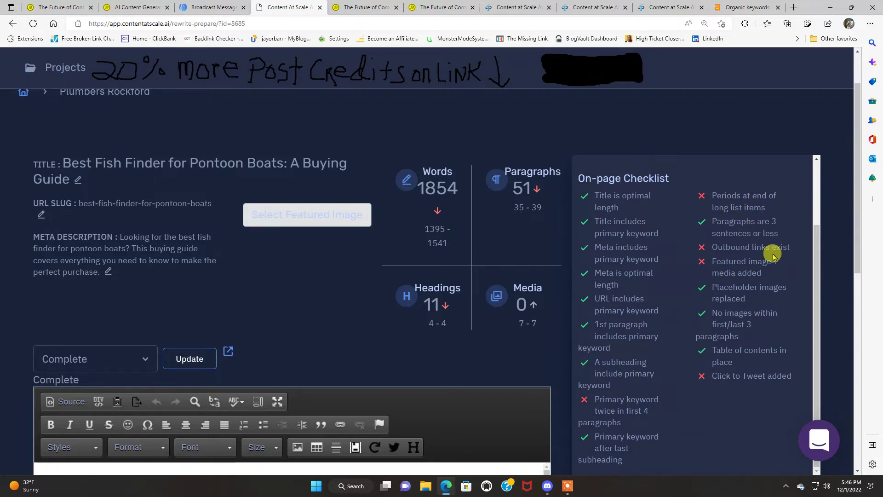
pyautogui.scroll(-3, 837, 332)
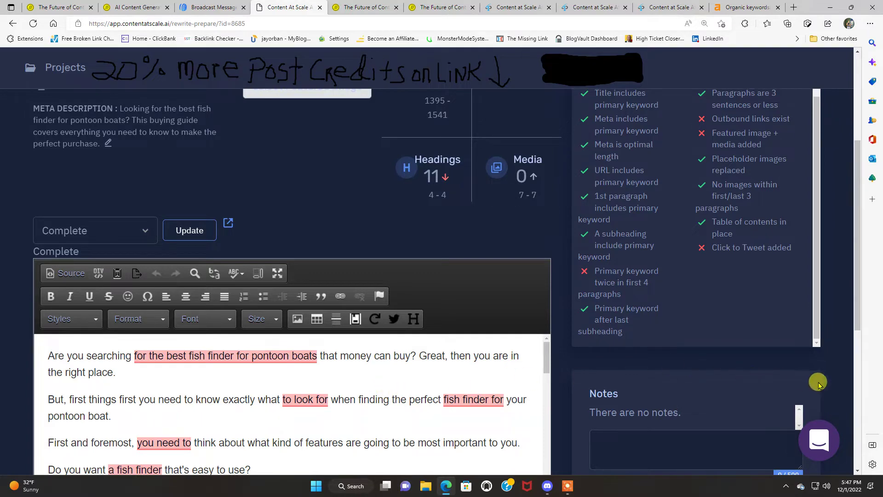
pyautogui.scroll(3, 837, 374)
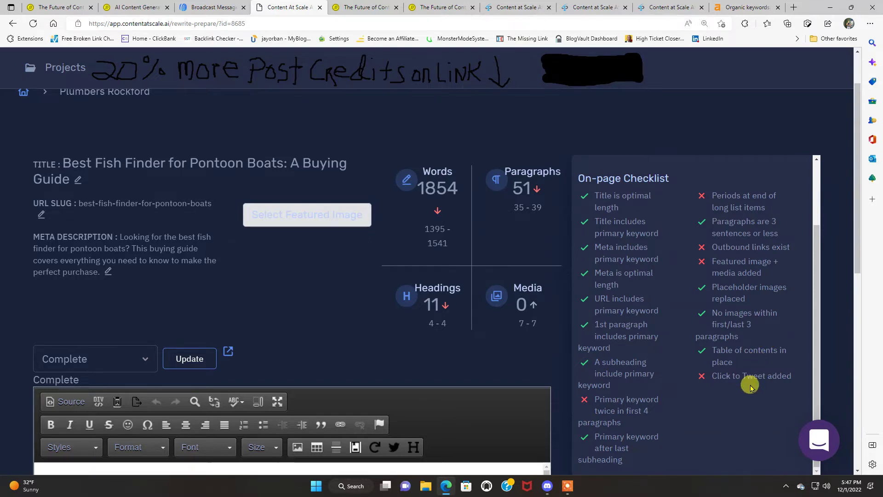
pyautogui.scroll(-4, 832, 376)
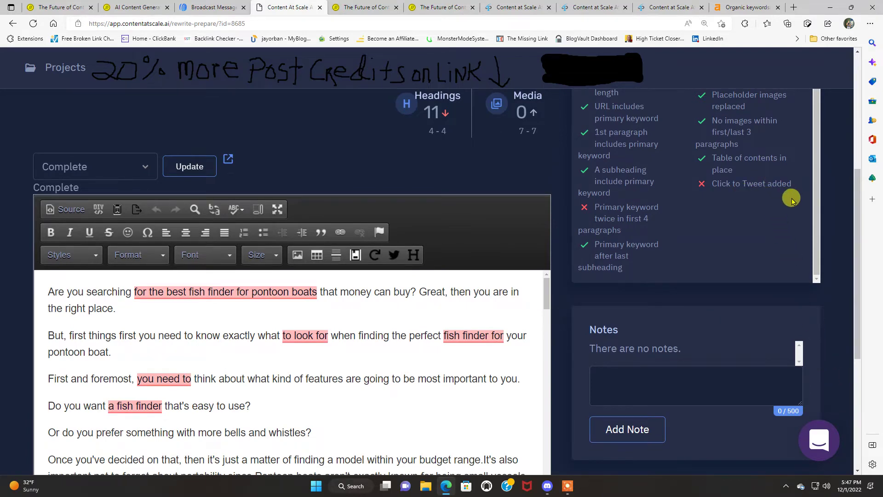
pyautogui.scroll(3, 823, 407)
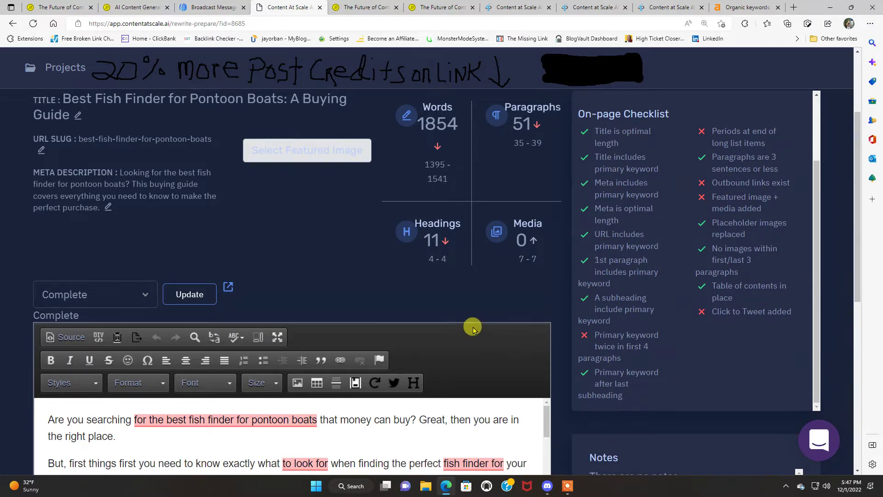
pyautogui.scroll(-3, 487, 293)
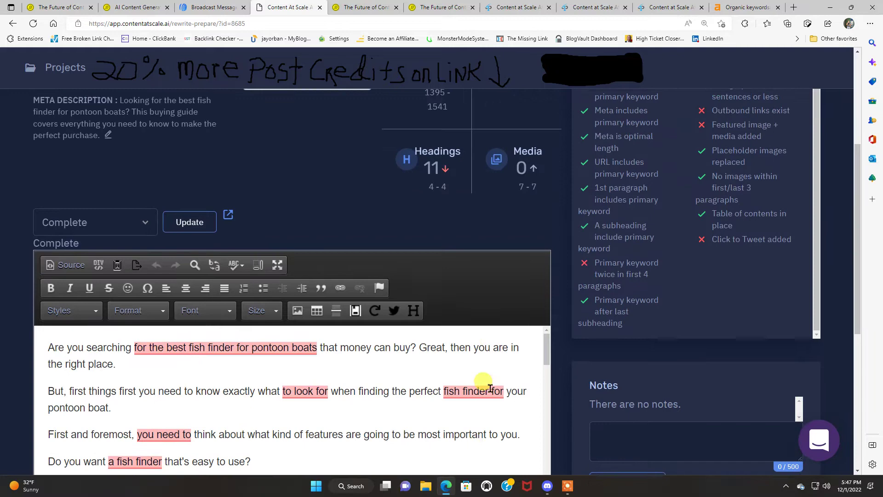
pyautogui.scroll(-3, 569, 279)
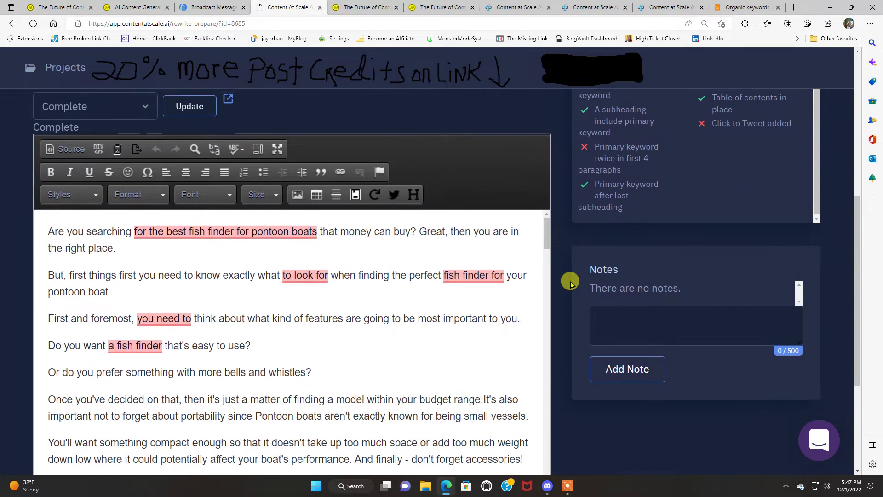
pyautogui.scroll(6, 569, 279)
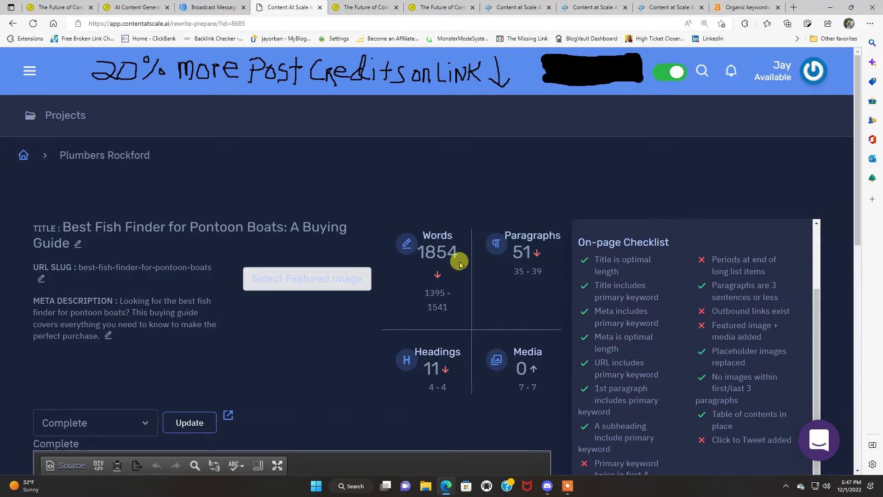
pyautogui.scroll(-2, 368, 366)
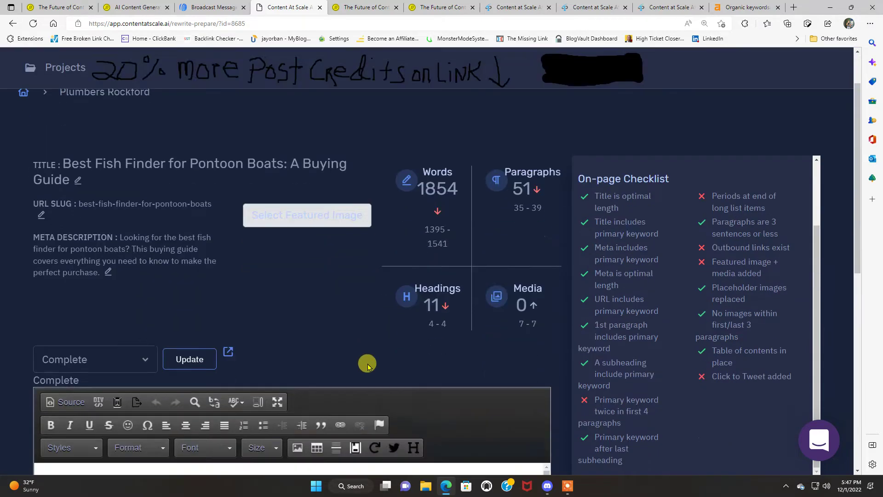
pyautogui.scroll(-5, 368, 365)
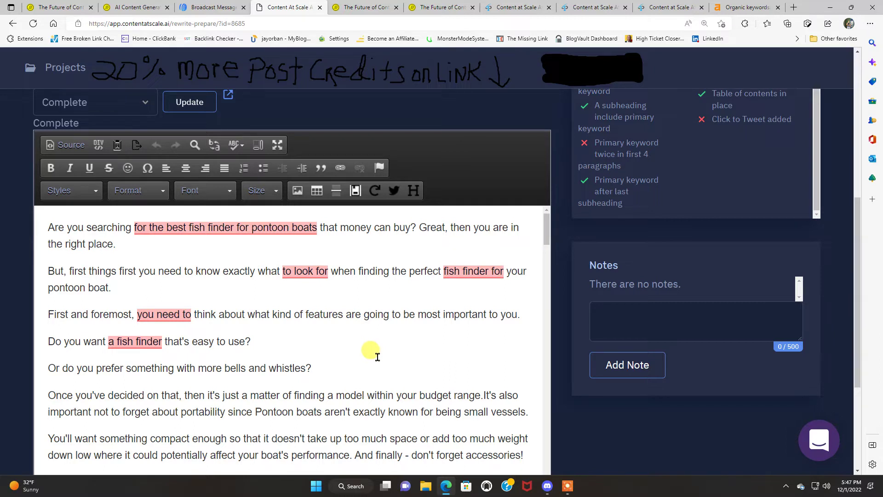
# Step: Scroll the editor up to the article's opening paragraphs
pyautogui.scroll(-2, 420, 381)
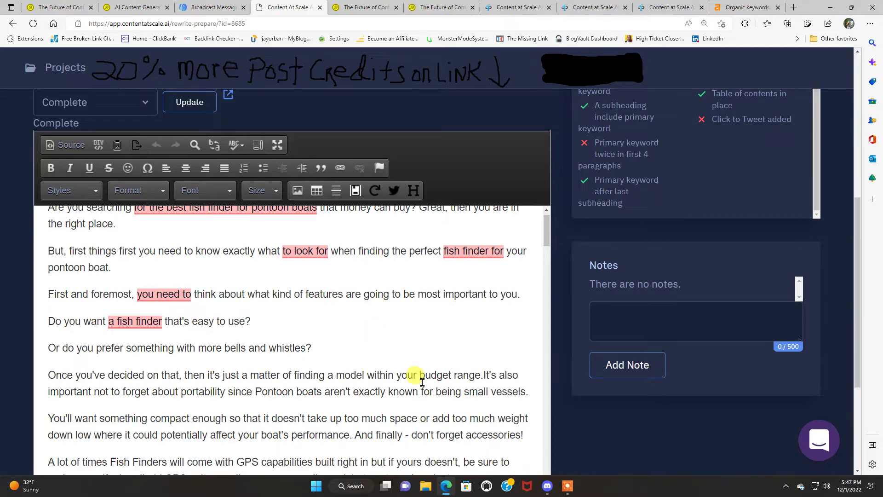
pyautogui.scroll(2, 421, 382)
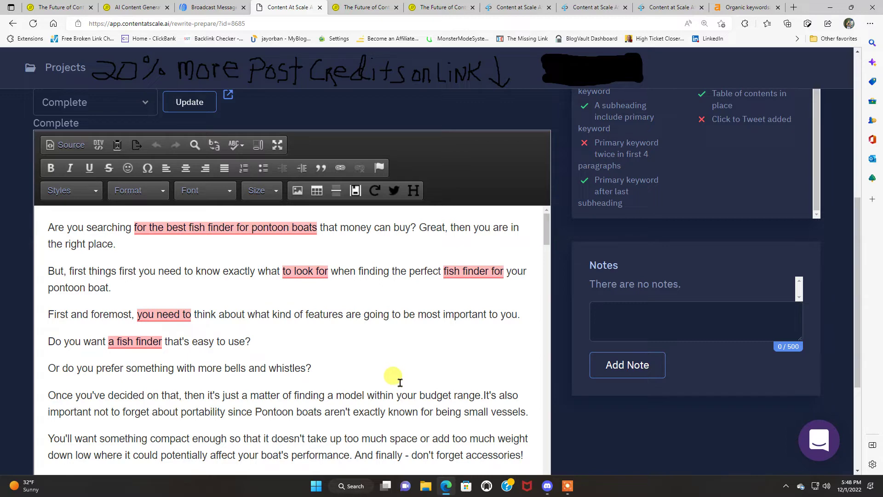
pyautogui.scroll(3, 400, 380)
pyautogui.scroll(2, 396, 375)
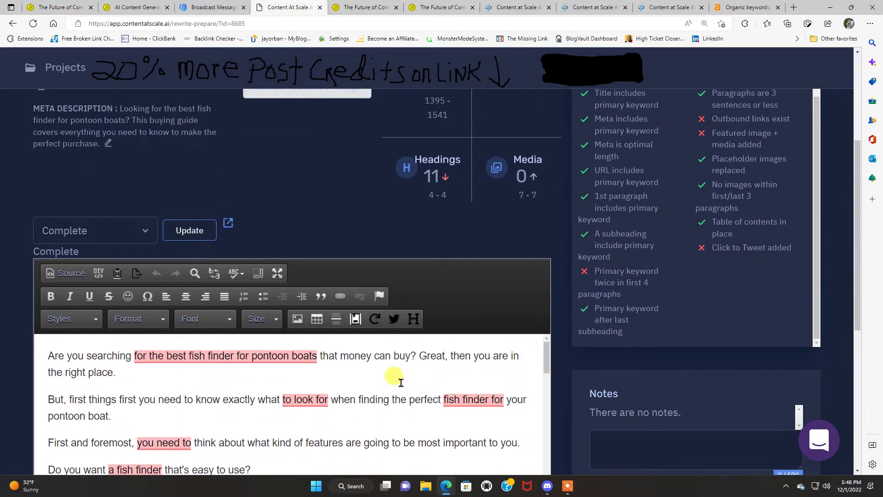
pyautogui.scroll(-3, 578, 392)
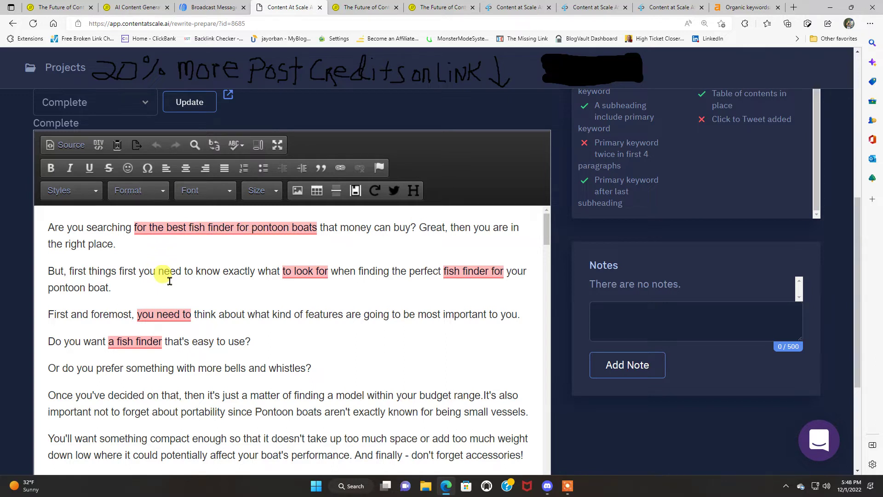
pyautogui.click(309, 346)
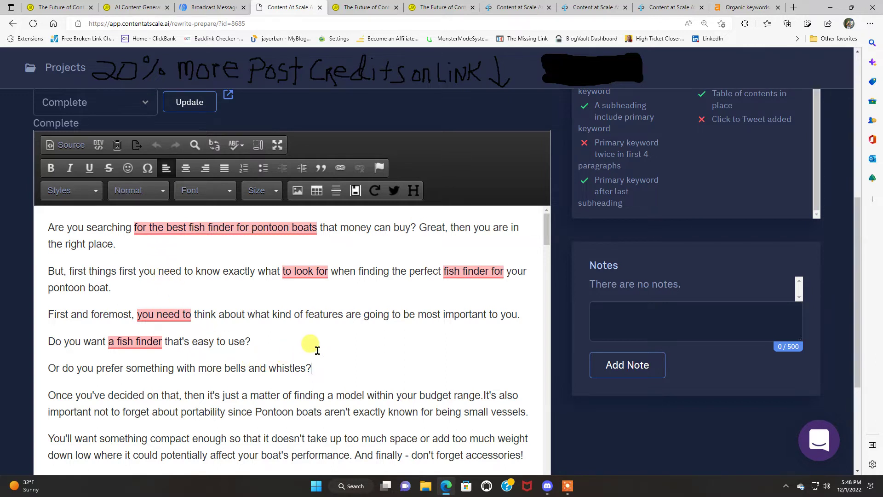
pyautogui.click(349, 371)
pyautogui.scroll(-3, 580, 372)
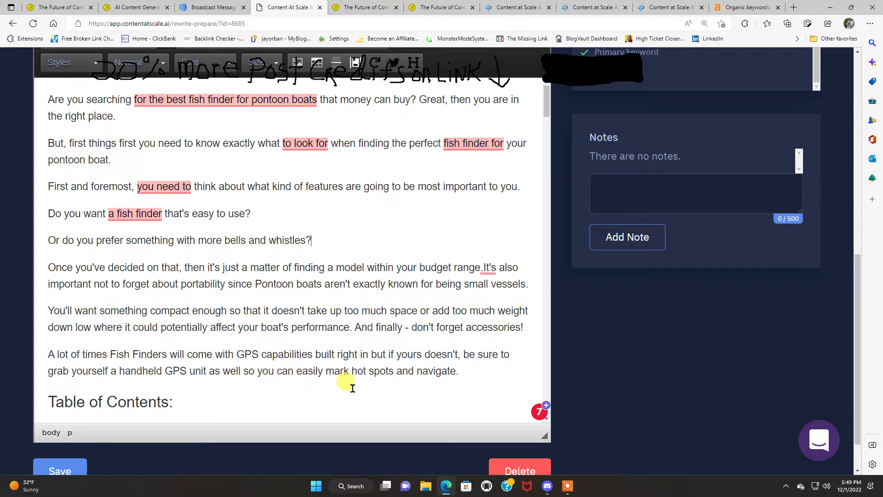
pyautogui.scroll(-2, 475, 388)
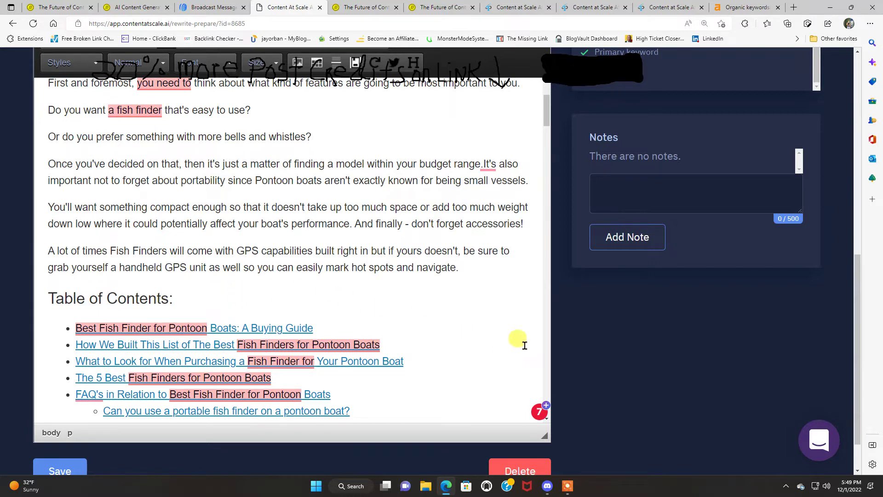
pyautogui.scroll(-6, 524, 346)
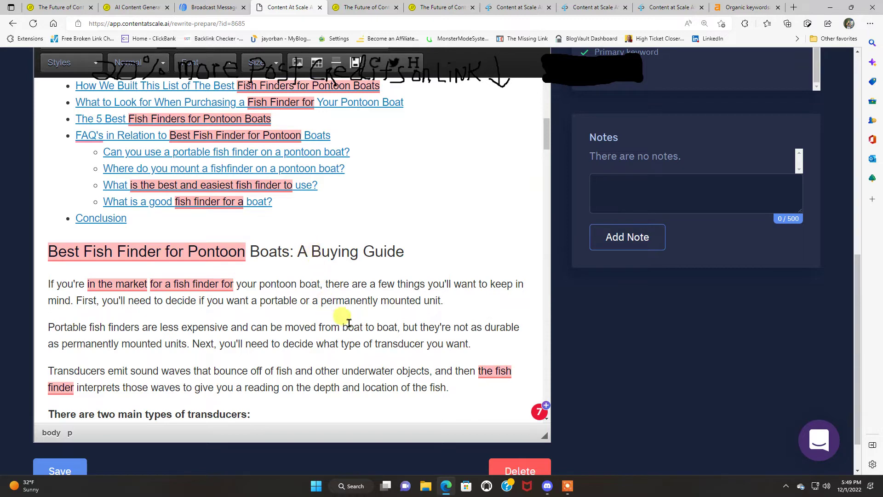
pyautogui.scroll(-1, 437, 355)
pyautogui.scroll(-1, 438, 355)
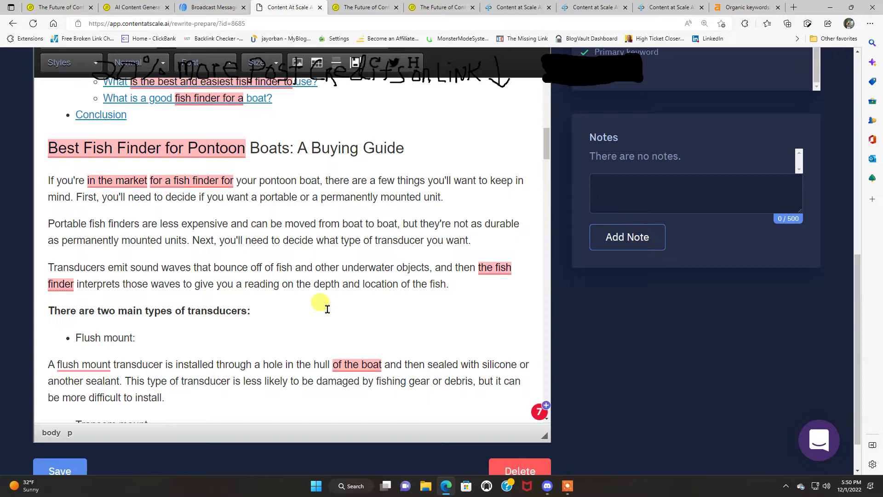
pyautogui.scroll(-2, 367, 337)
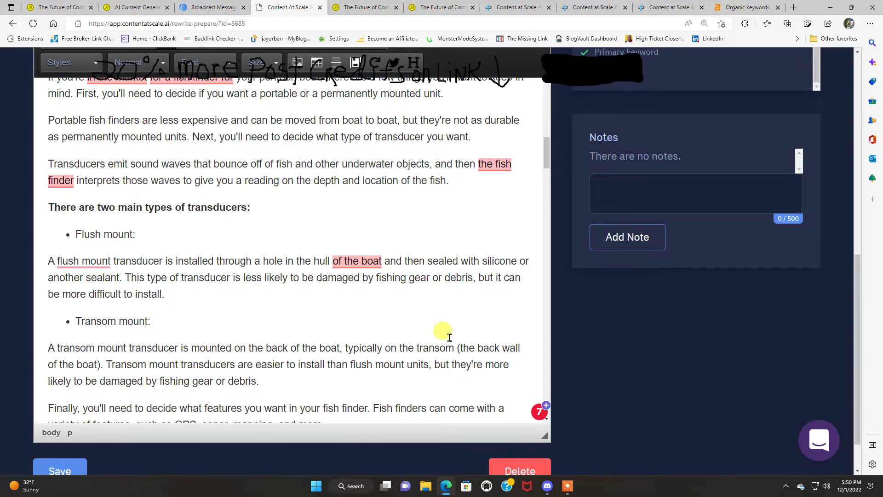
pyautogui.scroll(-7, 449, 337)
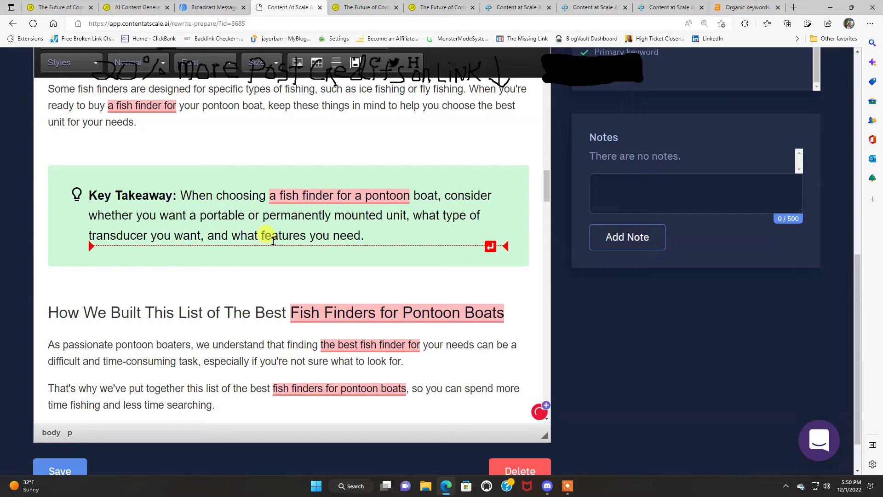
pyautogui.scroll(-2, 501, 348)
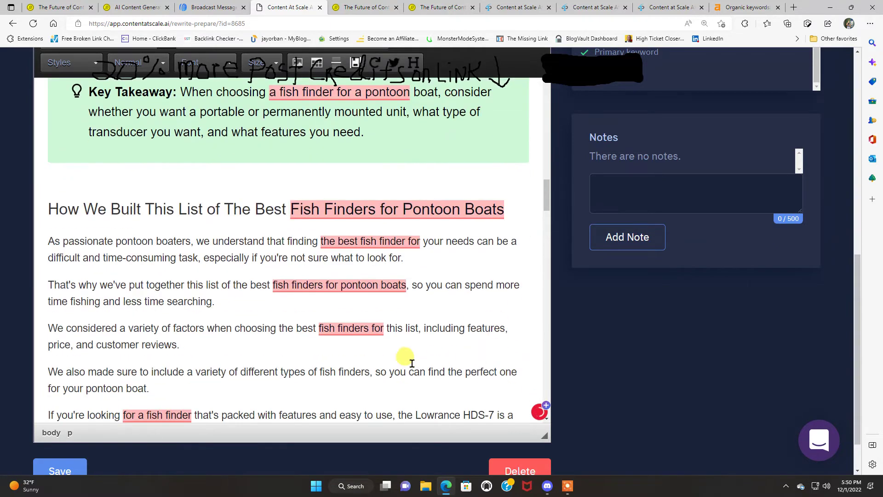
pyautogui.scroll(-3, 485, 357)
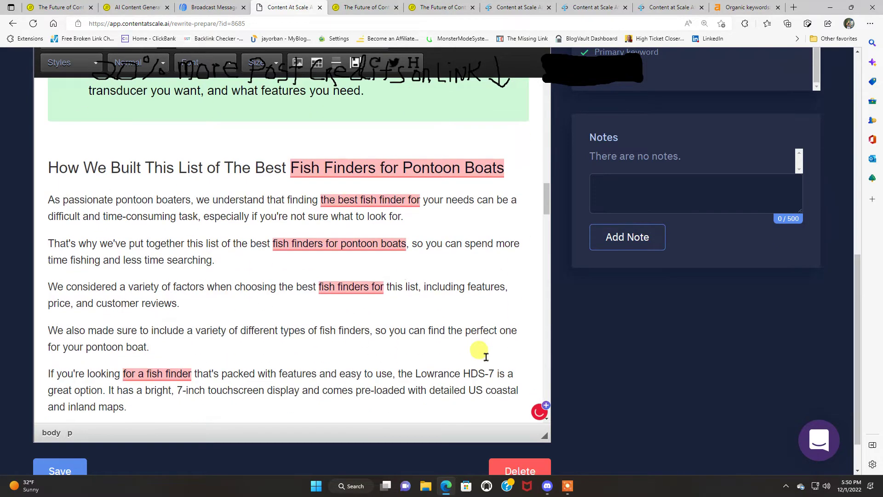
pyautogui.scroll(15, 485, 356)
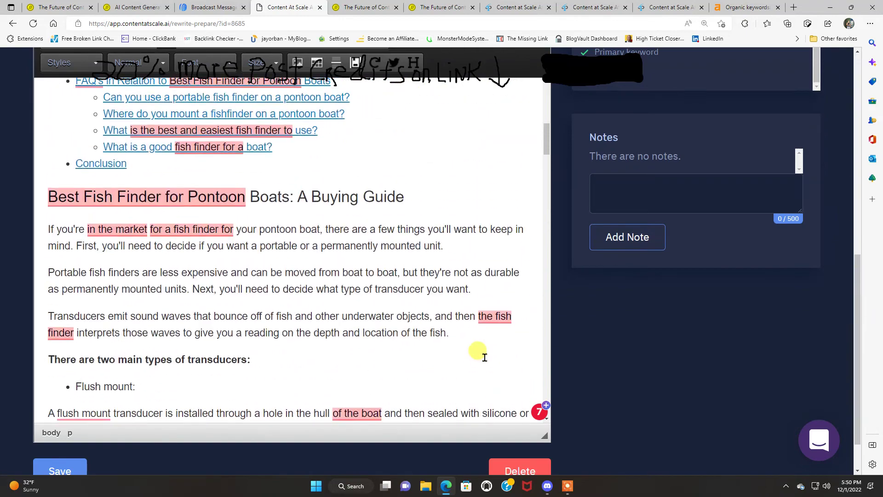
pyautogui.scroll(2, 482, 357)
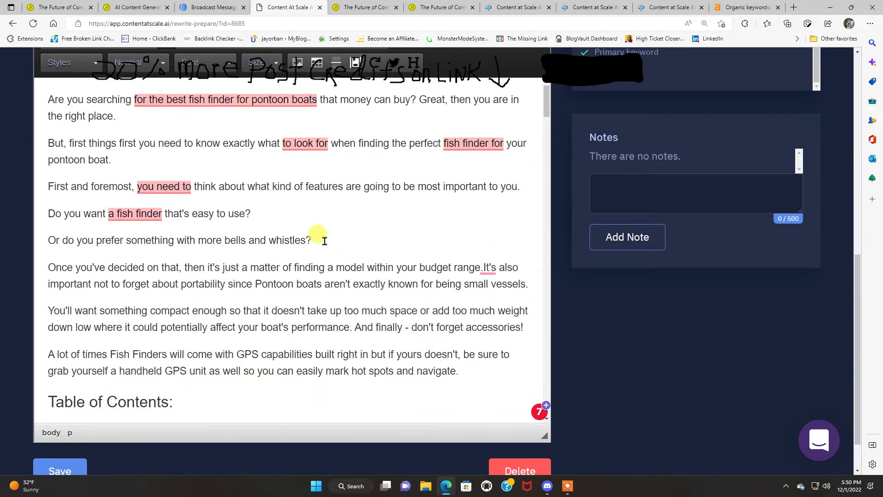
pyautogui.click(324, 240)
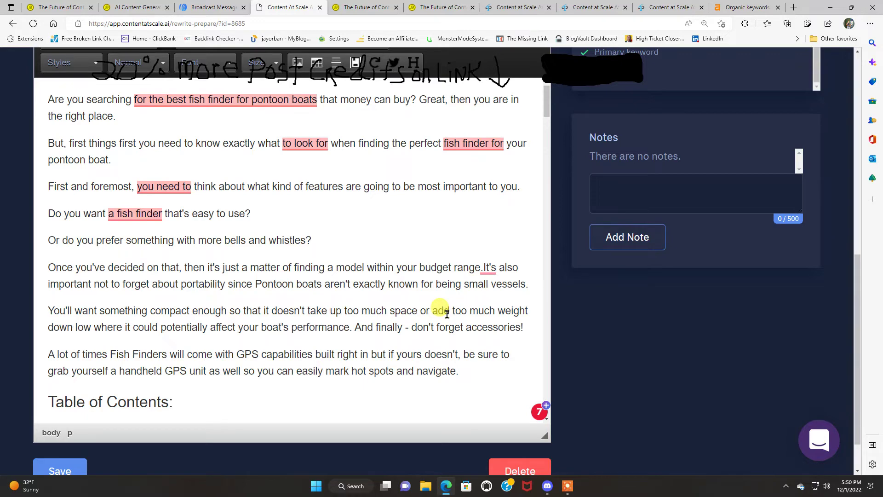
pyautogui.scroll(3, 446, 314)
pyautogui.scroll(-6, 446, 314)
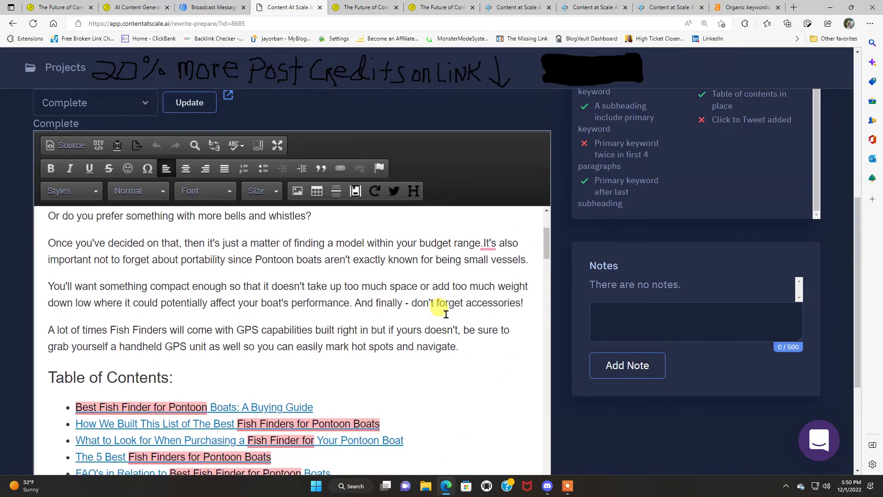
pyautogui.scroll(-10, 446, 314)
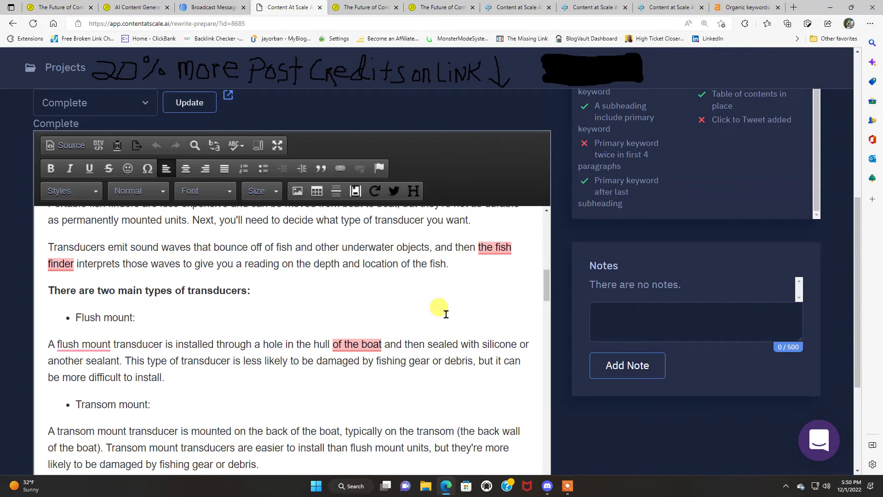
pyautogui.scroll(-10, 446, 314)
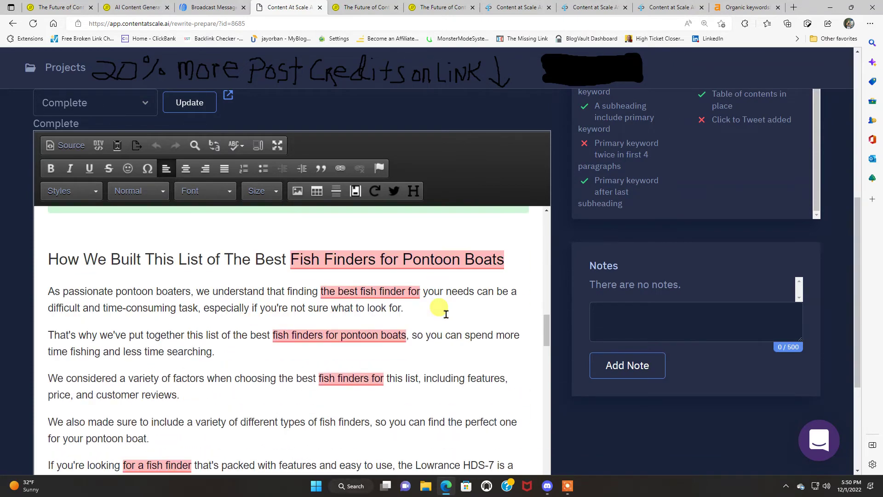
pyautogui.scroll(-10, 446, 314)
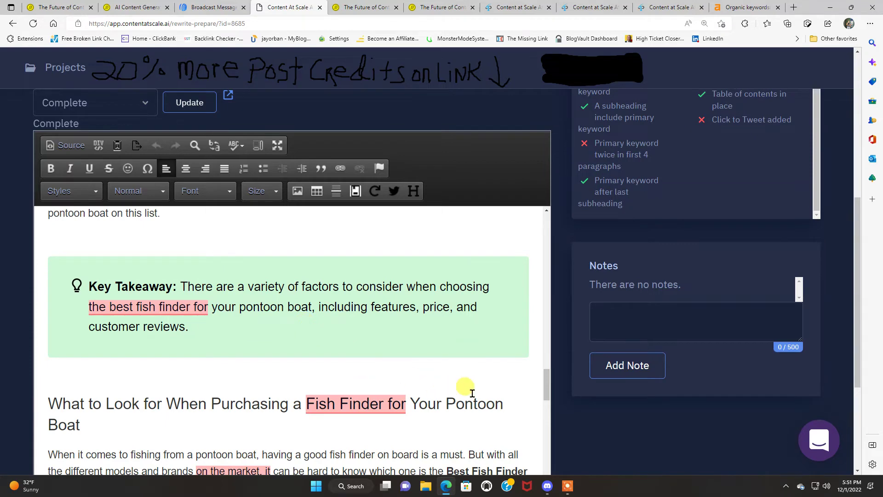
pyautogui.scroll(-2, 437, 400)
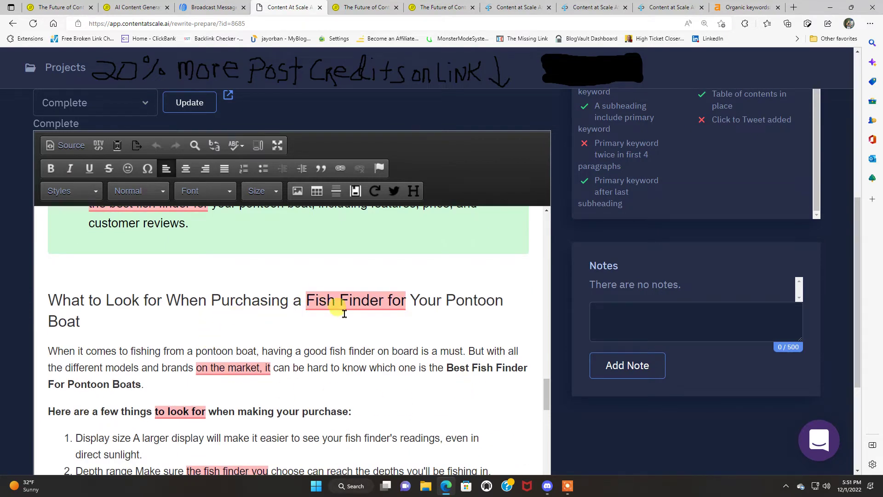
pyautogui.scroll(-3, 460, 400)
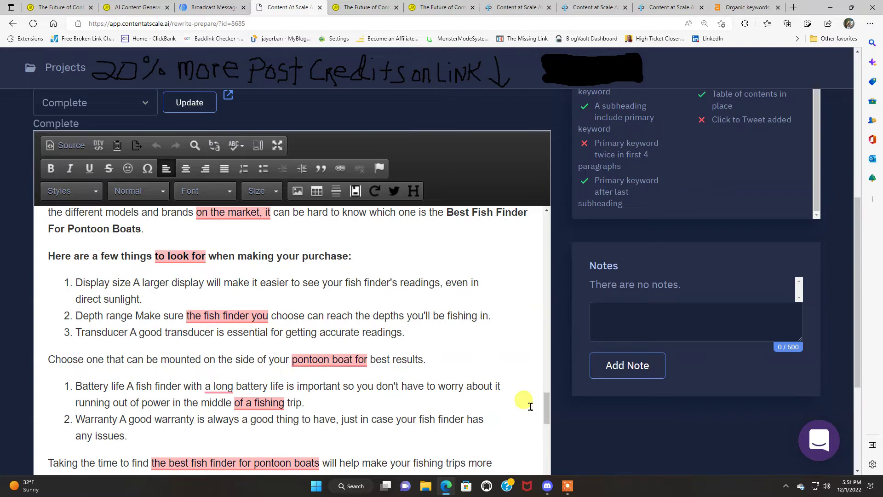
pyautogui.scroll(-5, 530, 407)
pyautogui.scroll(-3, 437, 375)
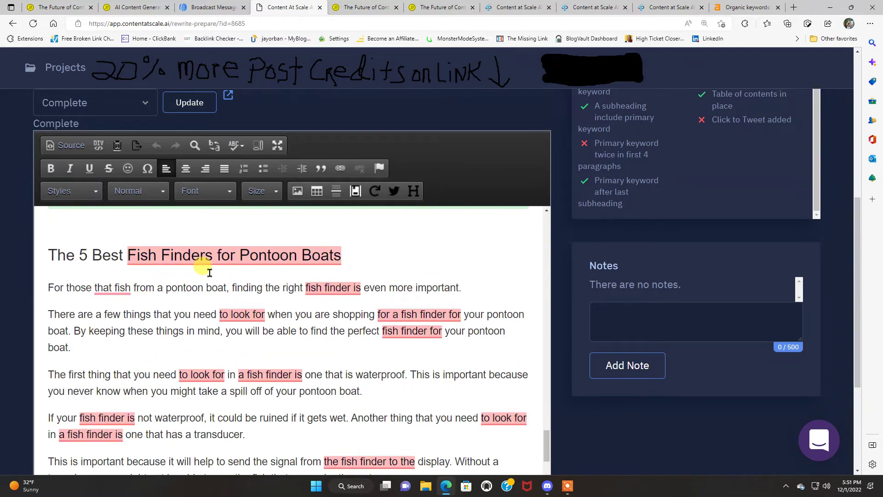
pyautogui.scroll(-10, 497, 384)
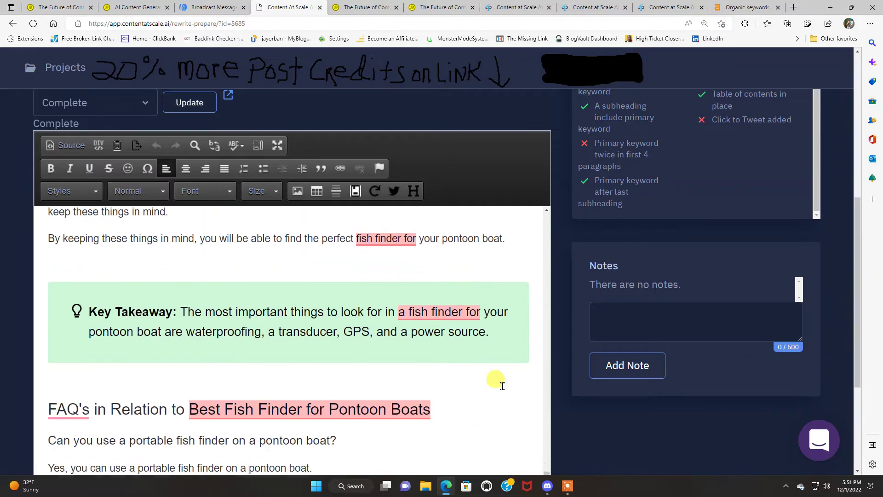
pyautogui.scroll(-3, 503, 386)
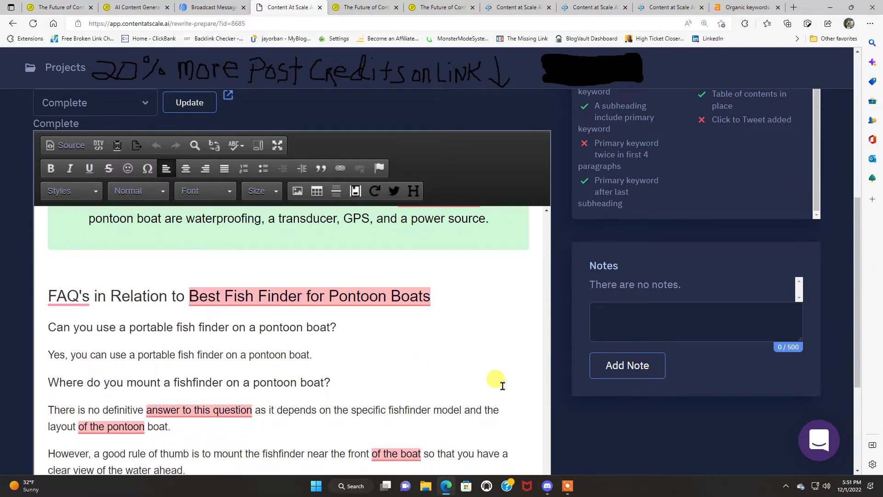
pyautogui.scroll(-7, 502, 385)
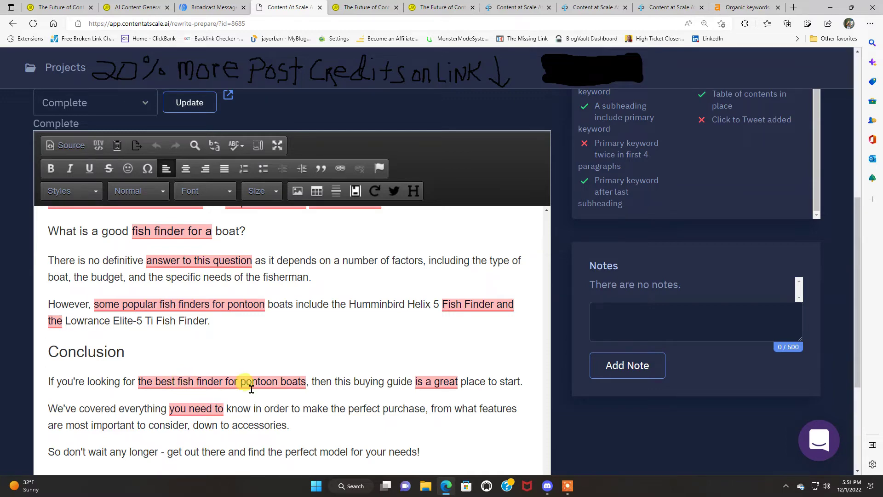
pyautogui.scroll(-3, 391, 364)
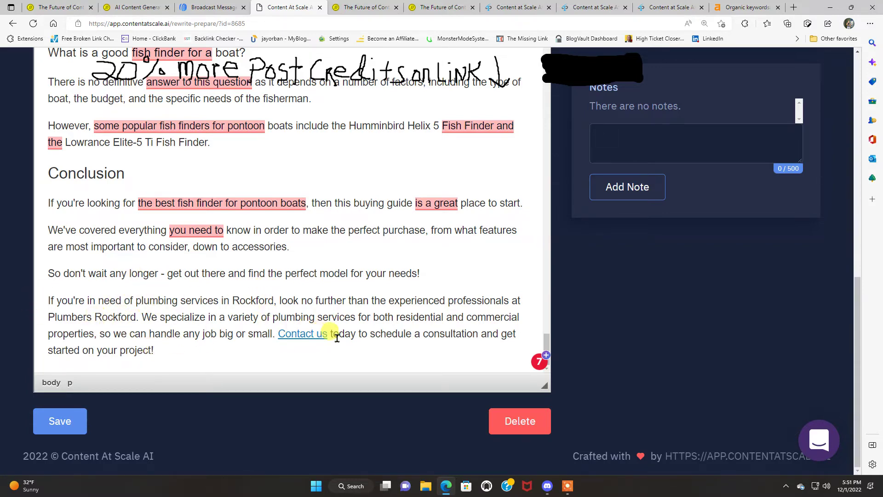
pyautogui.scroll(2, 337, 337)
pyautogui.scroll(-2, 337, 338)
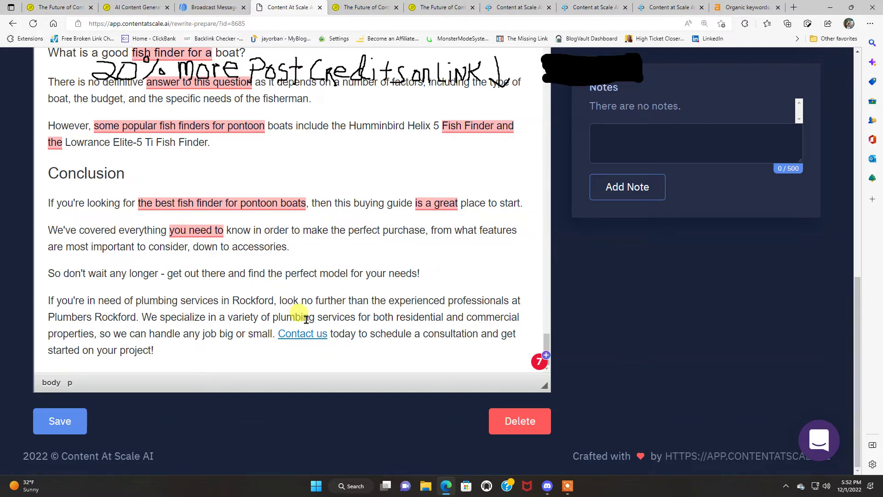
pyautogui.scroll(1, 296, 309)
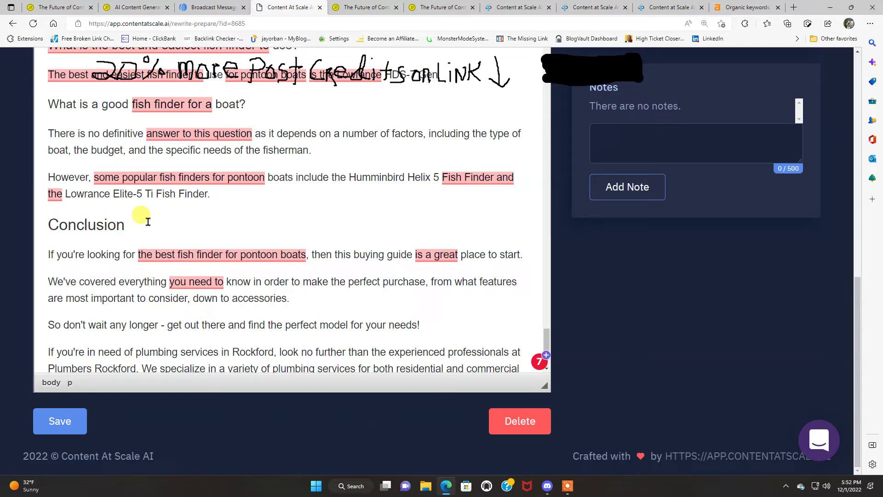
pyautogui.scroll(5, 594, 339)
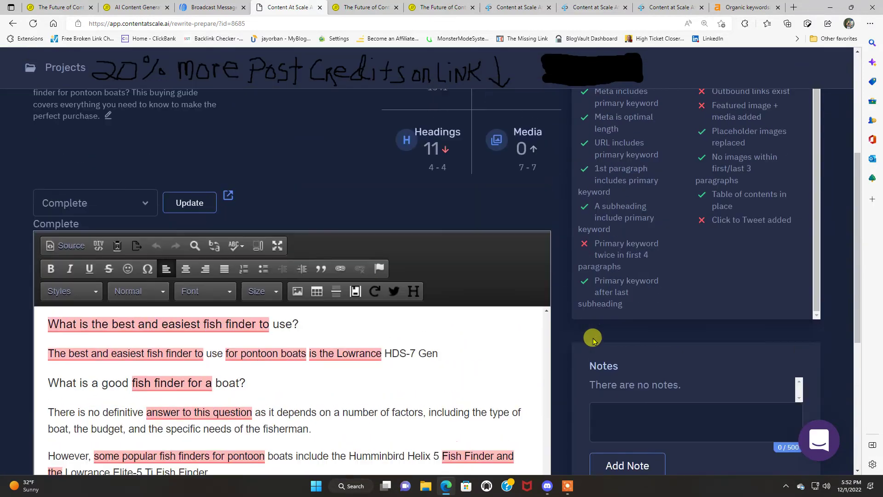
pyautogui.scroll(5, 593, 339)
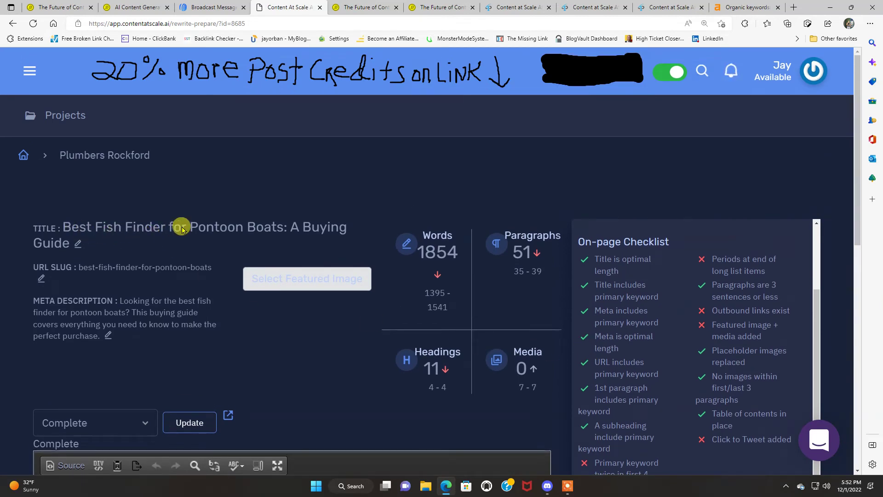
pyautogui.scroll(-15, 545, 426)
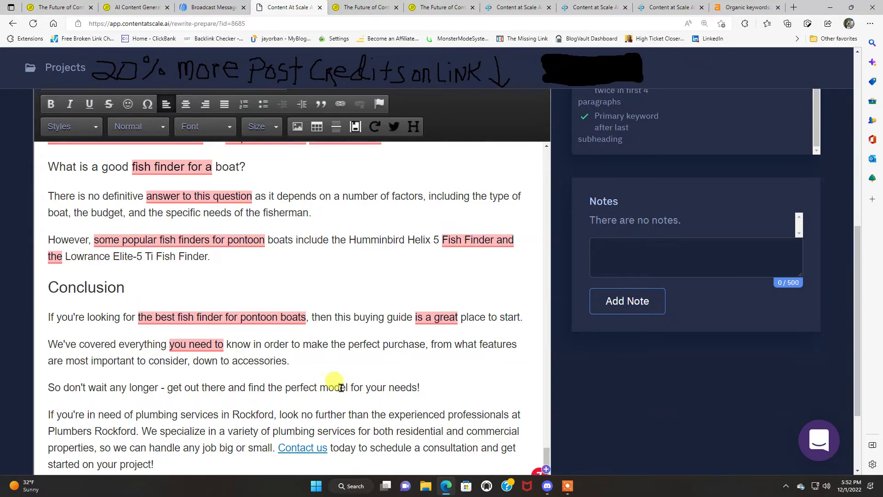
pyautogui.scroll(12, 349, 390)
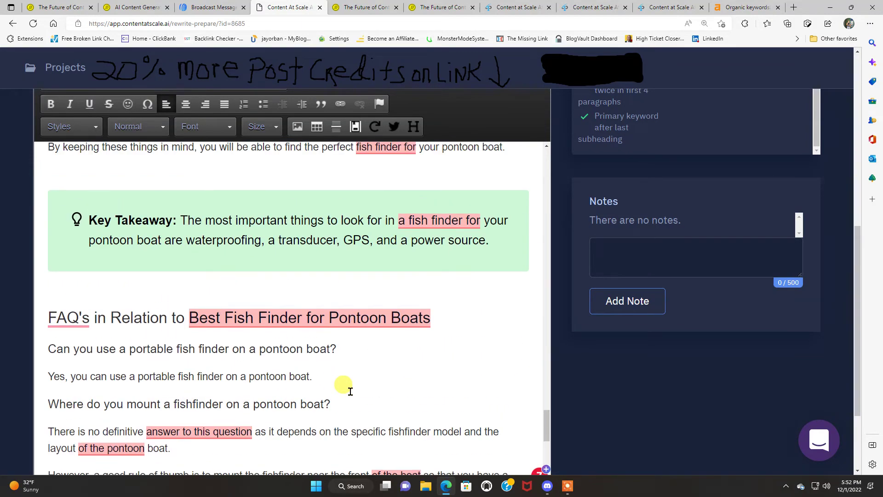
pyautogui.scroll(10, 350, 391)
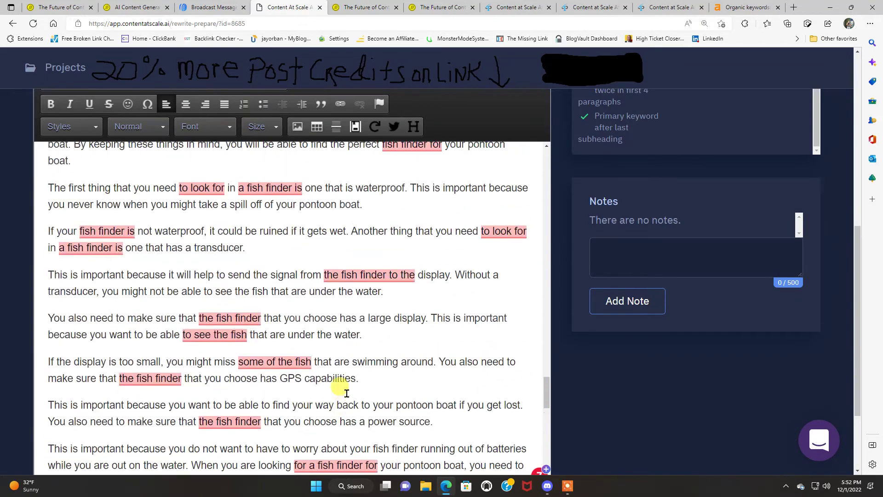
pyautogui.scroll(15, 347, 393)
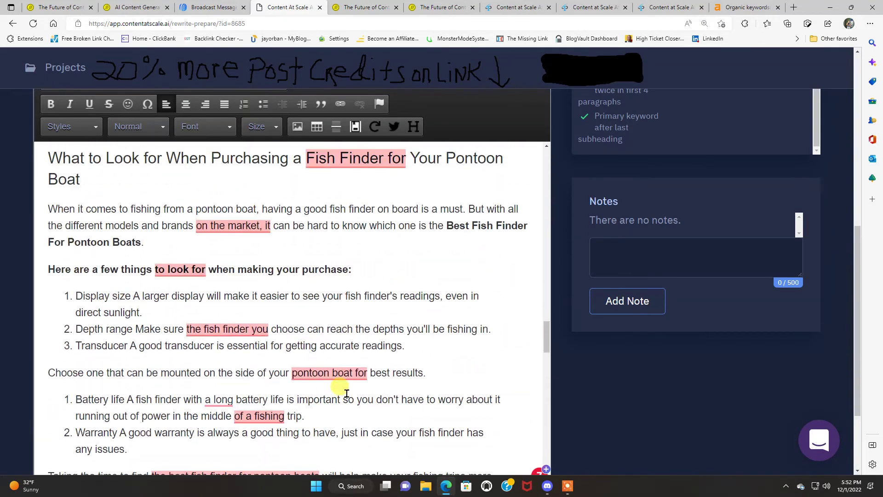
pyautogui.scroll(15, 346, 393)
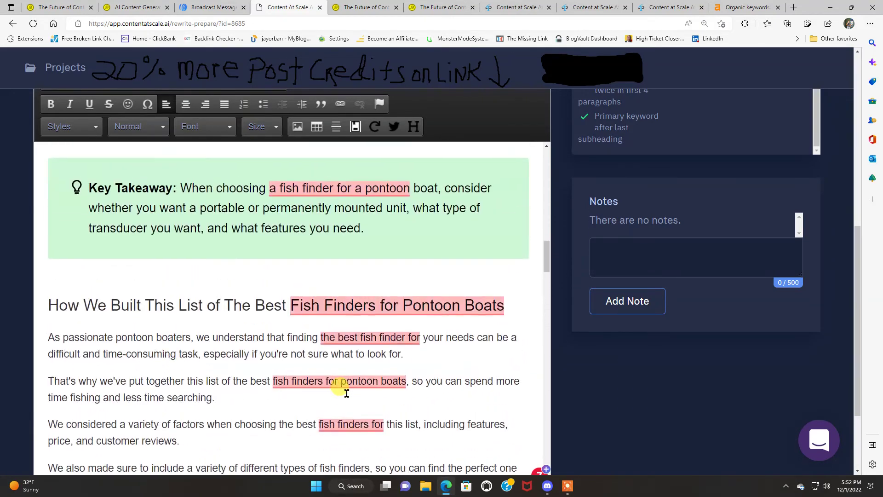
pyautogui.scroll(12, 347, 394)
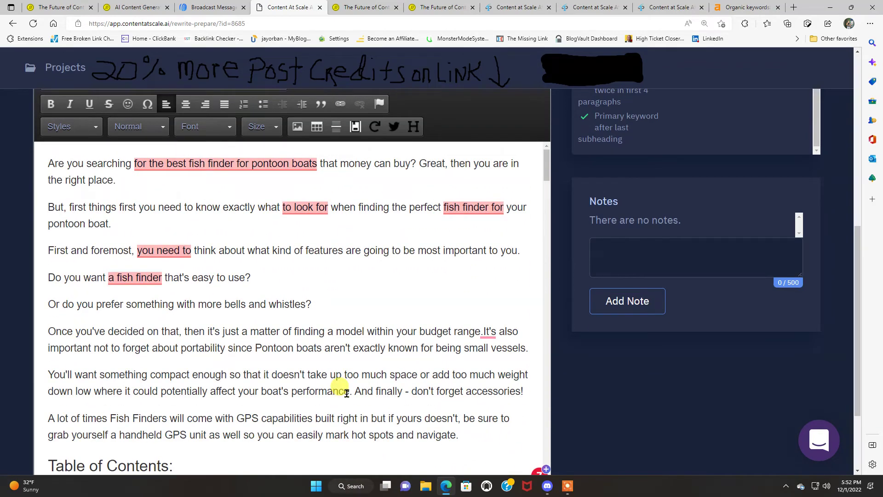
pyautogui.scroll(5, 347, 393)
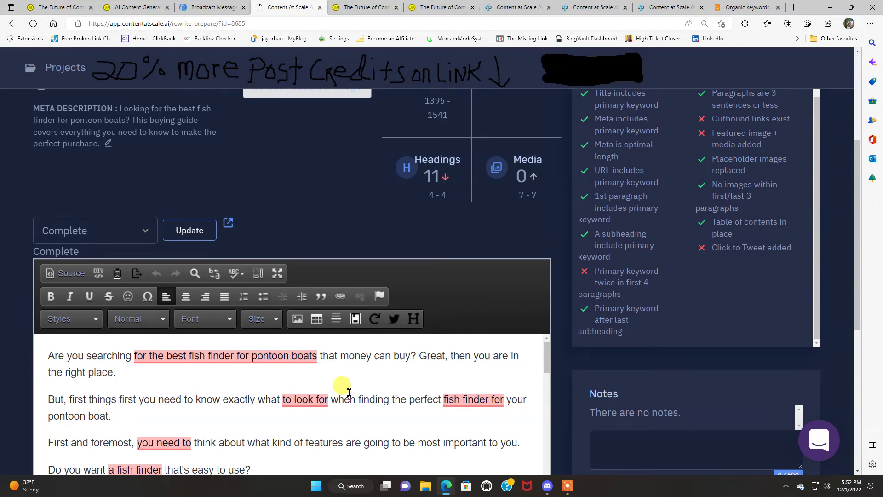
pyautogui.scroll(3, 349, 392)
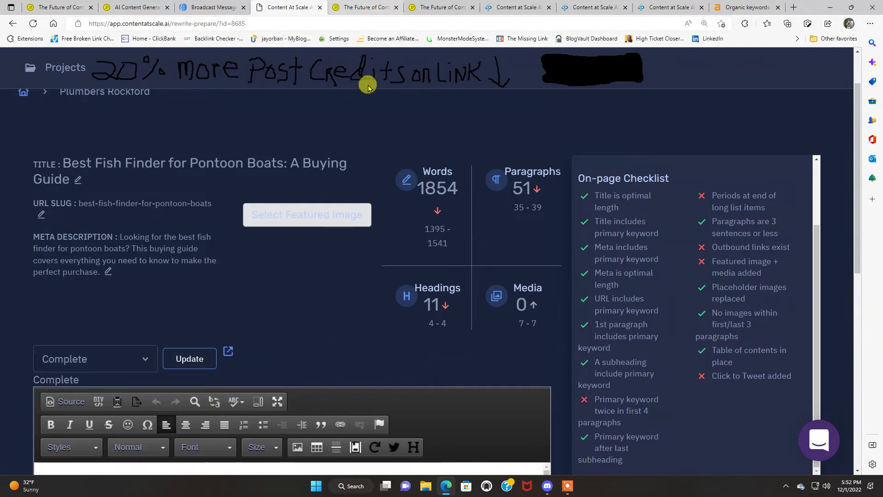
pyautogui.scroll(2, 400, 307)
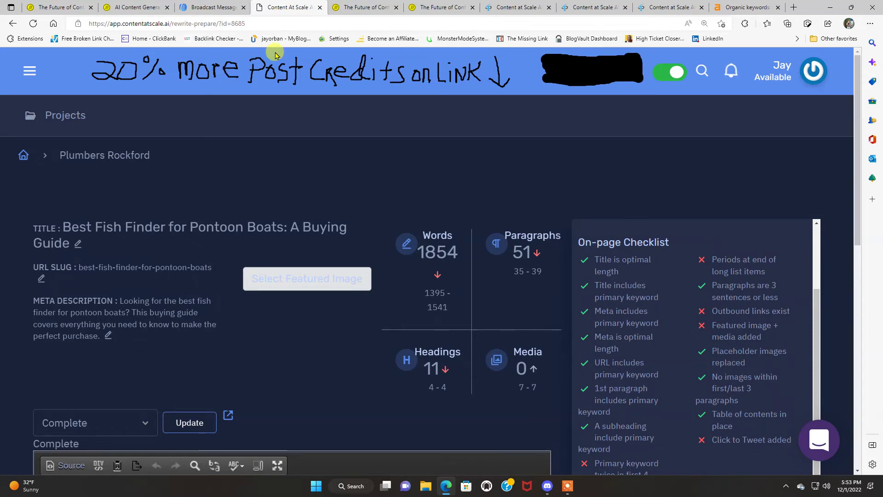
# Step: Leave the beta FAQ page and return to the fish finder article's editor tab
pyautogui.click(368, 8)
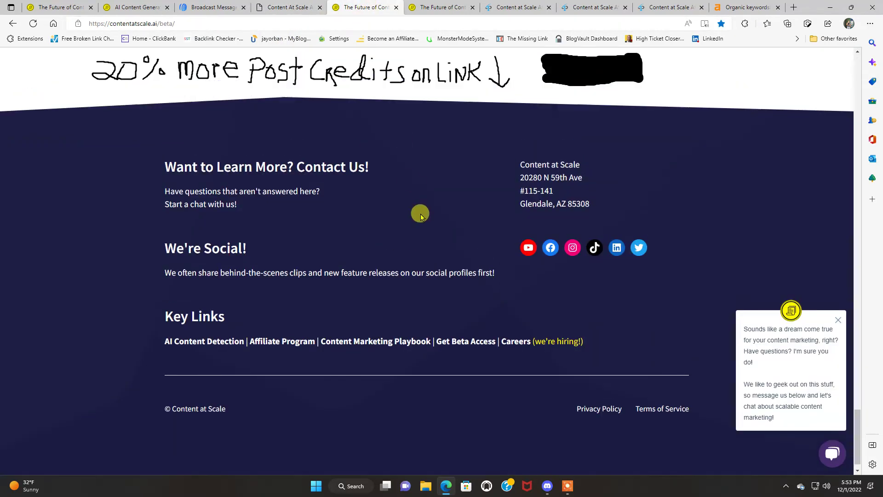
pyautogui.scroll(5, 420, 215)
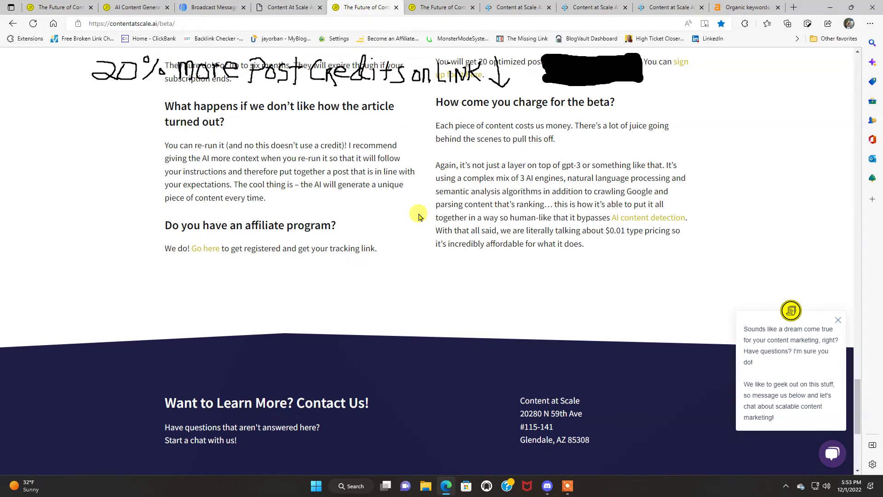
pyautogui.moveTo(298, 7)
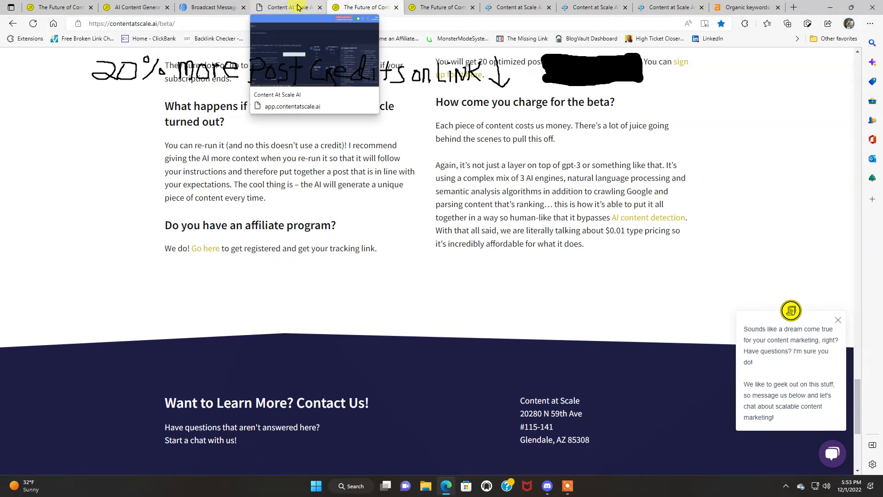
pyautogui.click(298, 7)
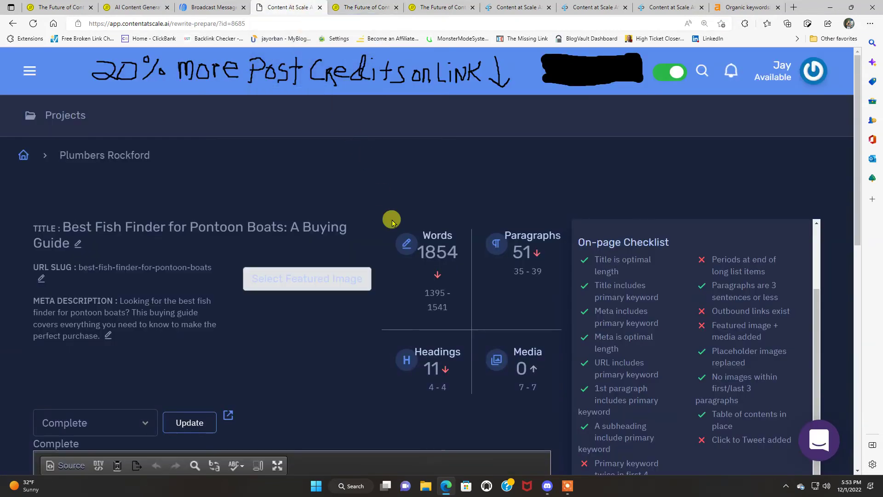
pyautogui.scroll(-7, 549, 410)
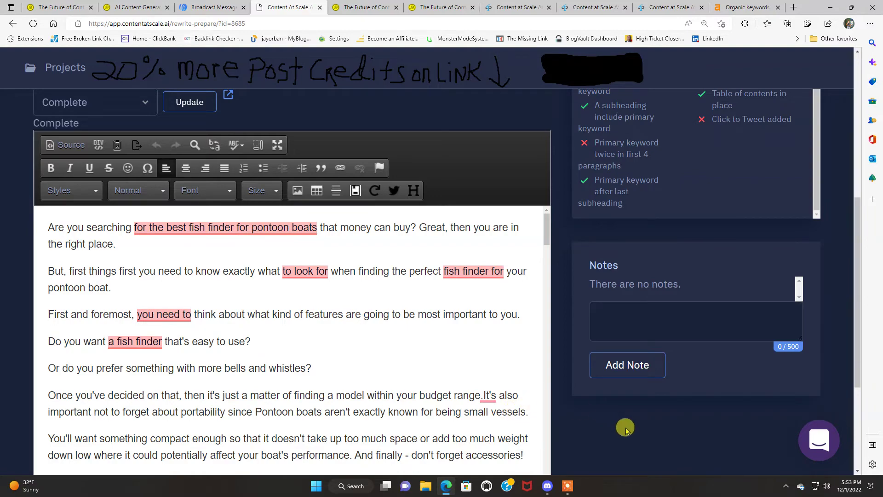
pyautogui.scroll(3, 625, 428)
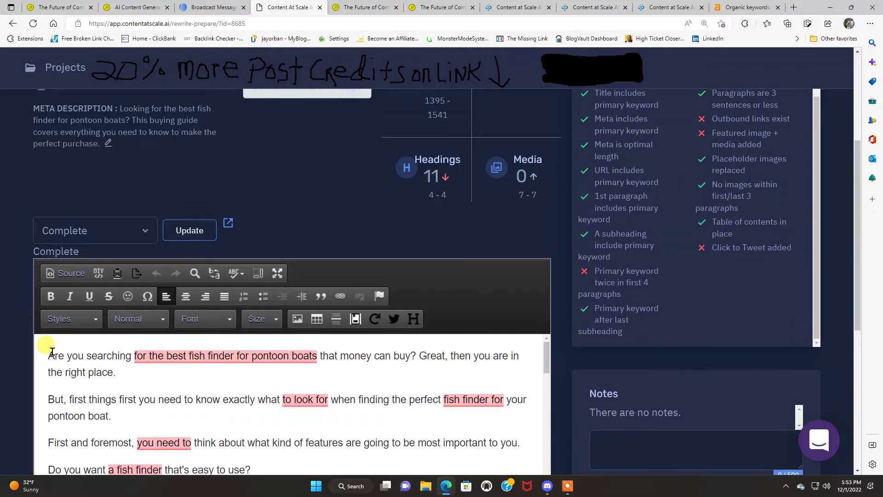
# Step: Drag-select the full article text and copy it from the right-click menu
pyautogui.moveTo(48, 352); pyautogui.dragTo(207, 435)
pyautogui.rightClick(208, 435)
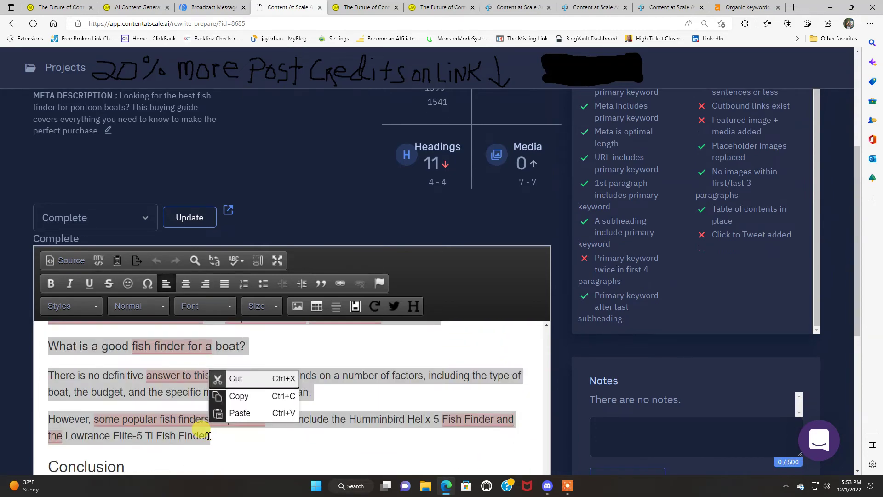
pyautogui.click(237, 395)
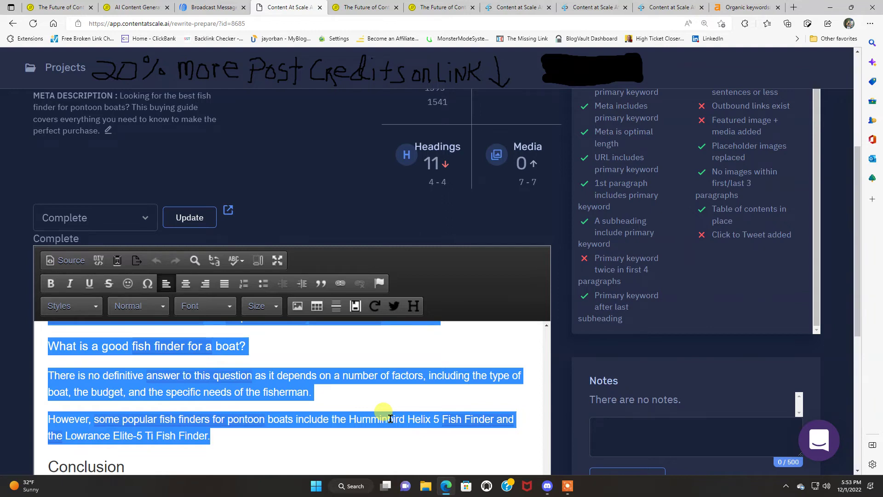
pyautogui.scroll(-3, 558, 370)
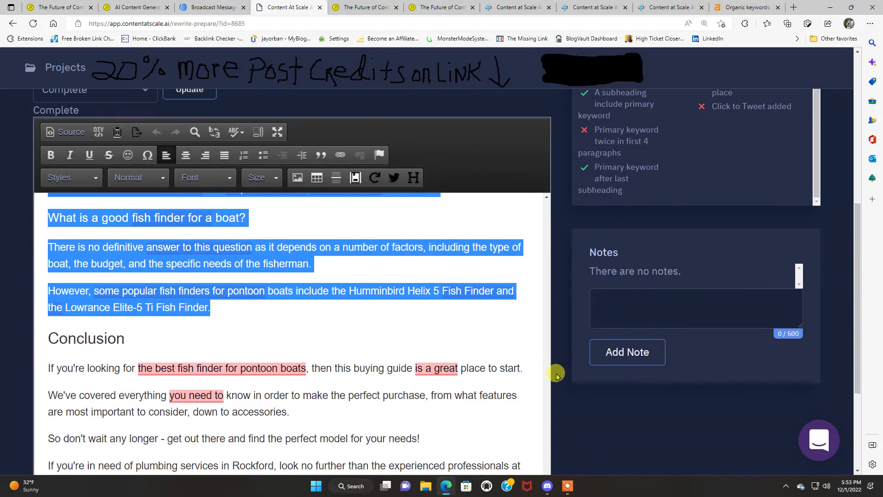
pyautogui.scroll(15, 520, 382)
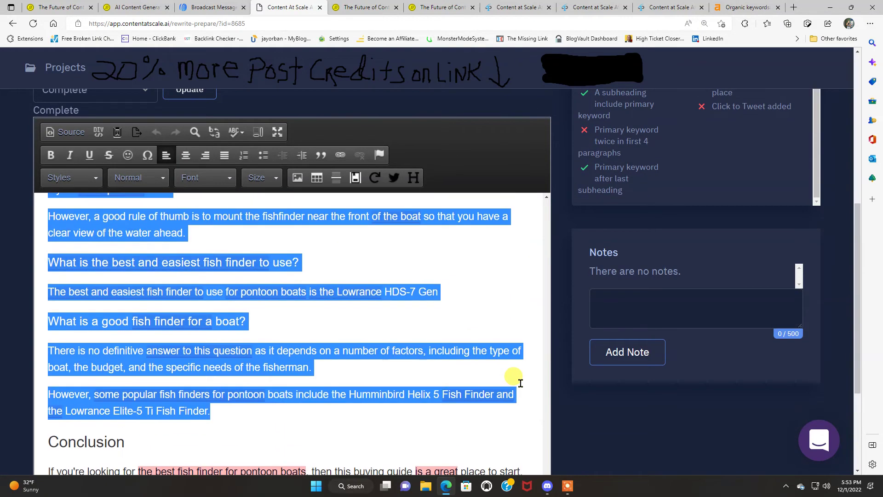
pyautogui.scroll(15, 517, 384)
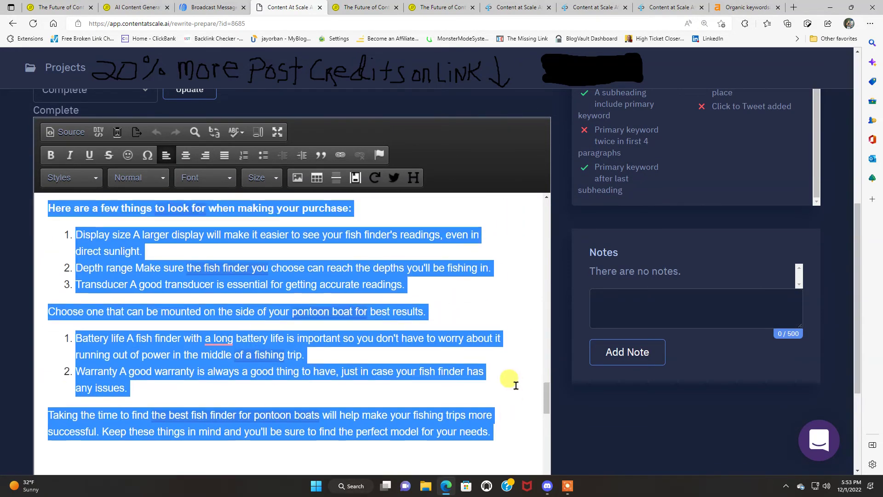
pyautogui.scroll(5, 515, 386)
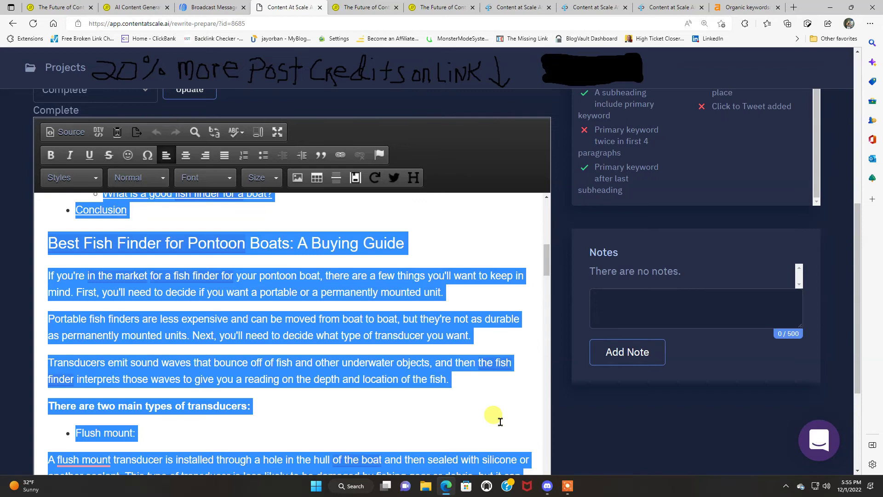
# Step: Deselect the article text, read through the intro and buying guide, then return to the top
pyautogui.click(488, 357)
pyautogui.scroll(15, 479, 420)
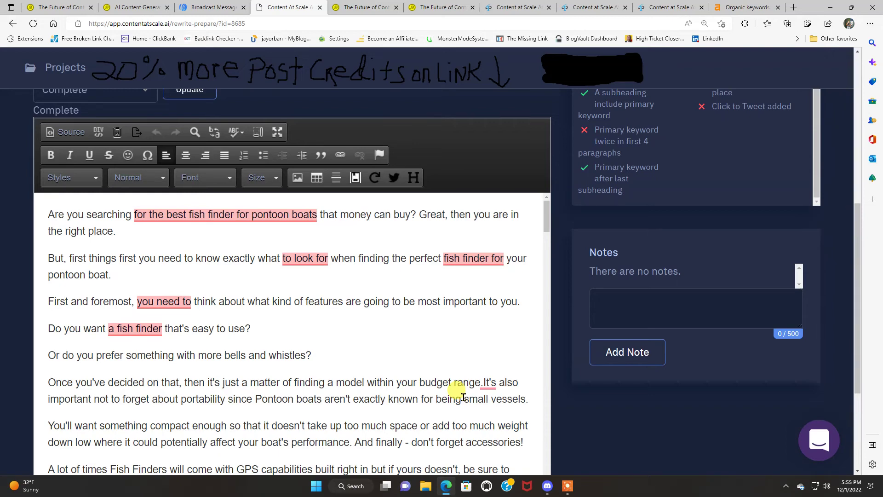
pyautogui.scroll(-3, 403, 368)
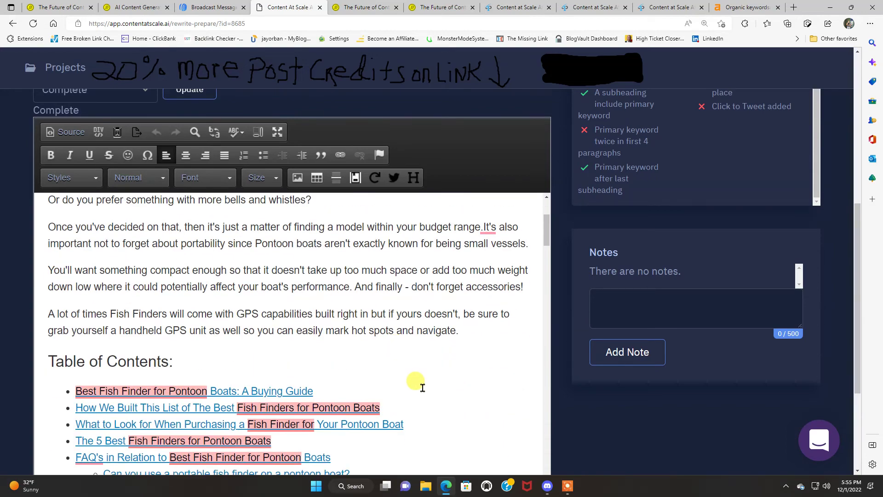
pyautogui.scroll(-6, 419, 386)
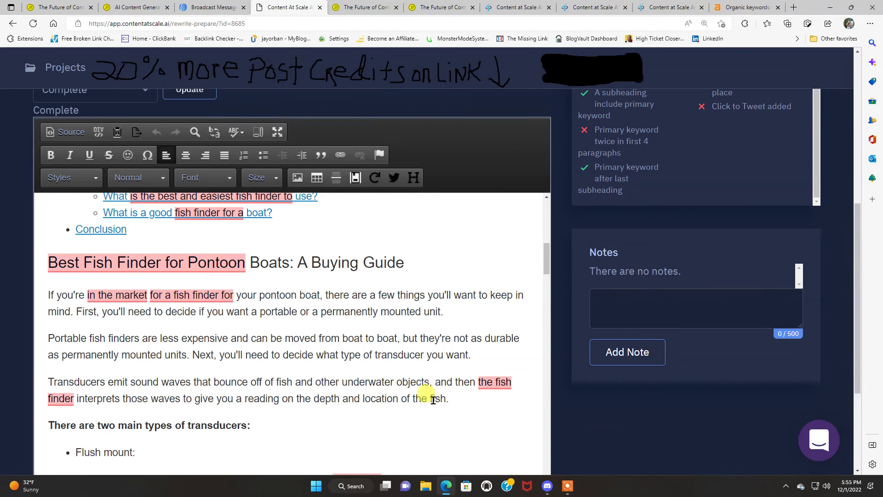
pyautogui.scroll(2, 420, 401)
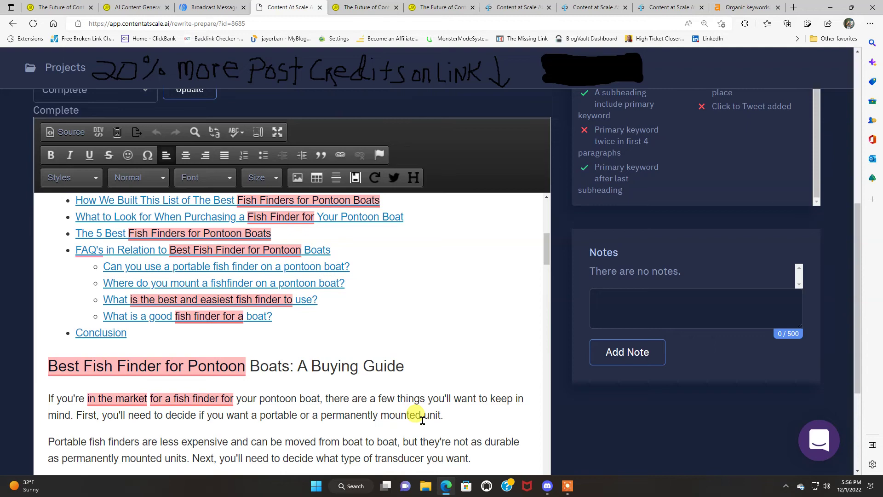
pyautogui.scroll(6, 422, 419)
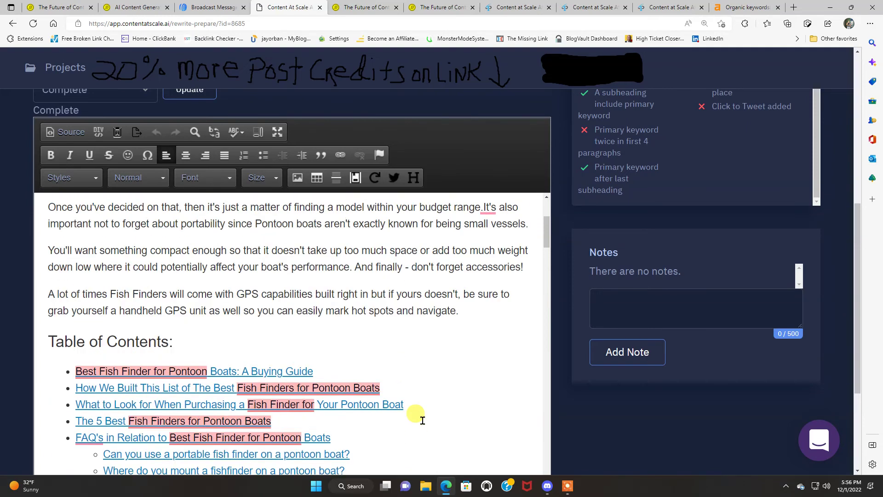
pyautogui.scroll(1, 422, 419)
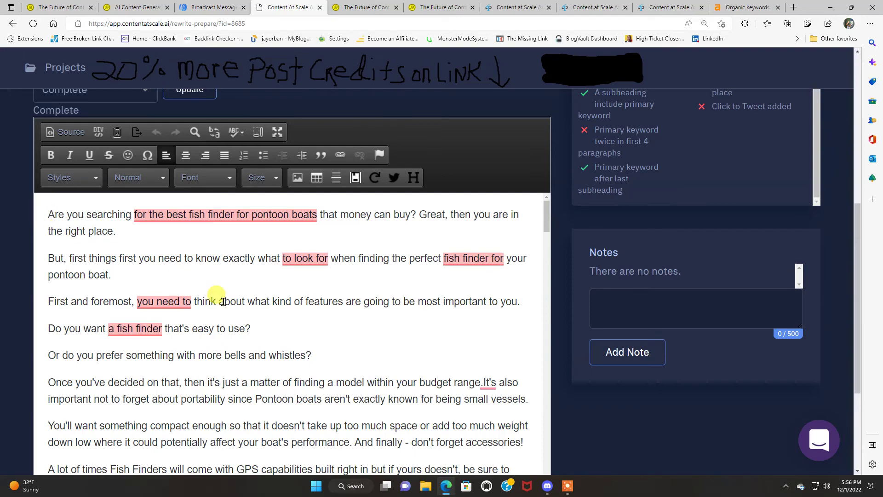
pyautogui.scroll(-15, 474, 440)
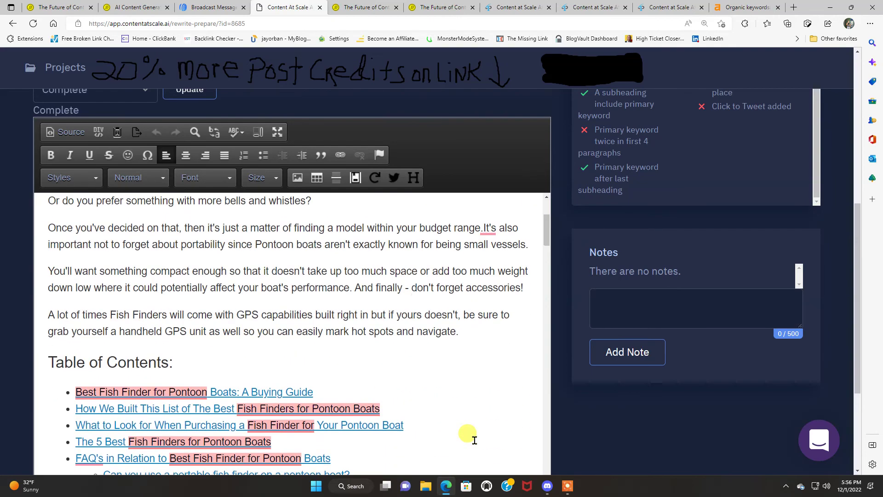
pyautogui.scroll(-4, 474, 440)
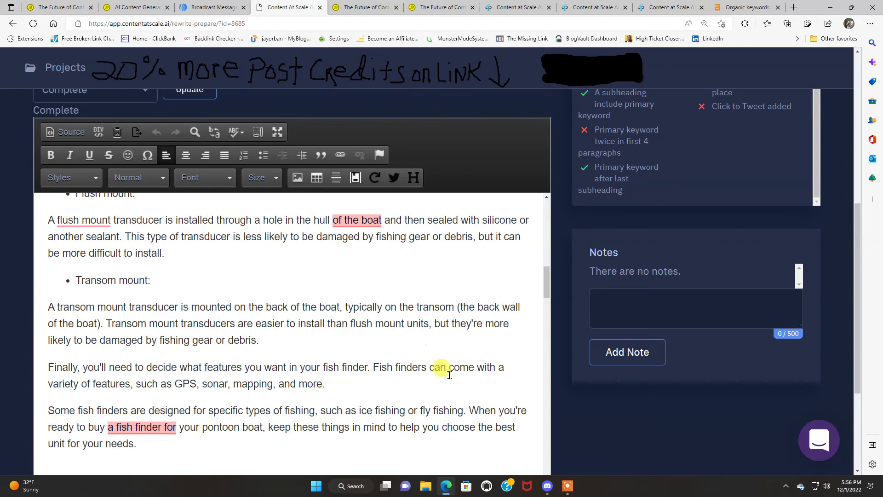
pyautogui.scroll(15, 442, 370)
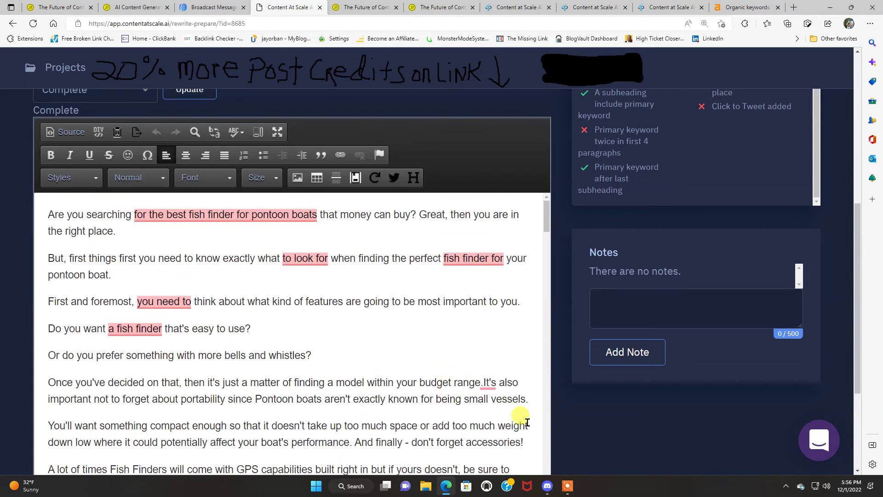
pyautogui.scroll(7, 548, 439)
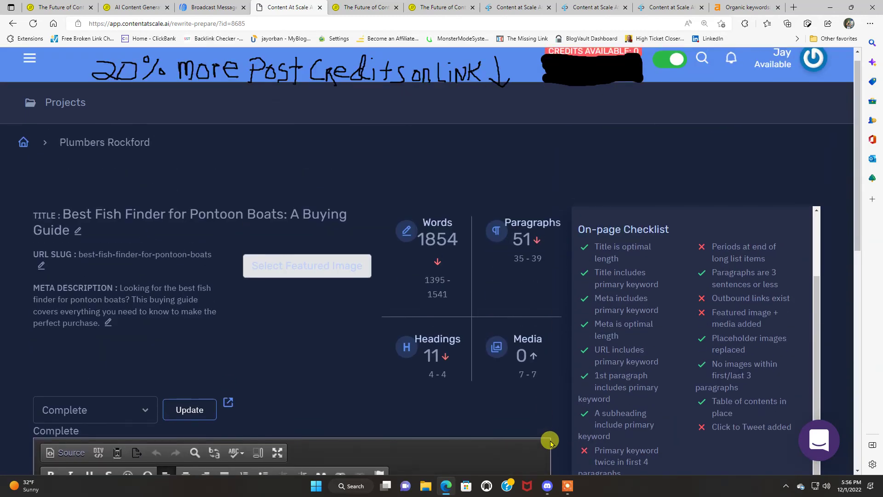
pyautogui.scroll(1, 549, 442)
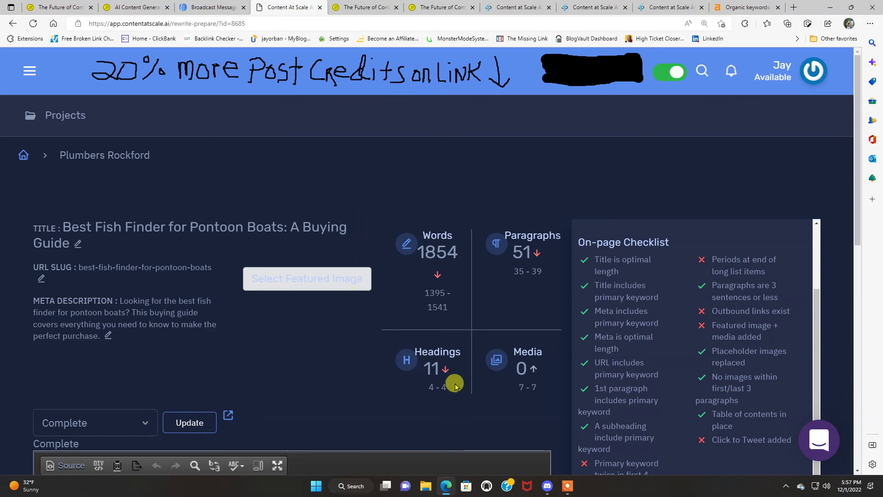
pyautogui.scroll(-2, 547, 426)
pyautogui.scroll(2, 547, 425)
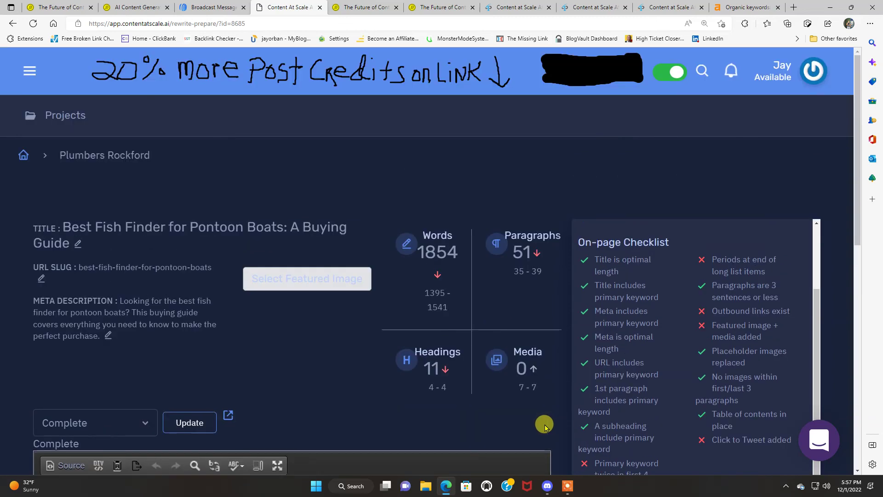